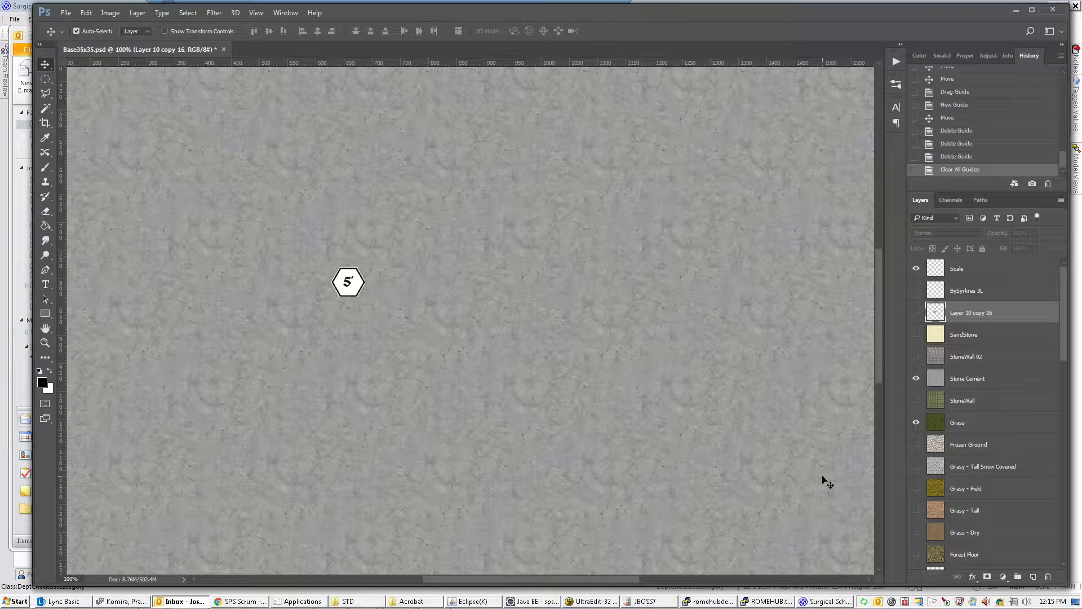
- Create a new layer and place a vertical guide at about 800 px and a horizontal guide at about 900 px
click(1035, 578)
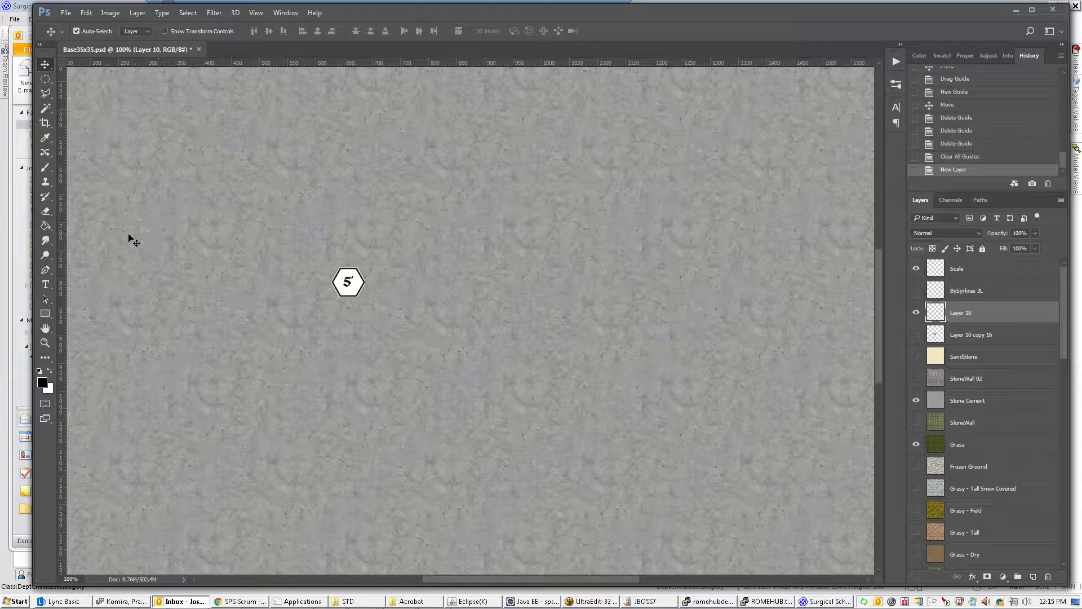
drag(62, 265, 428, 264)
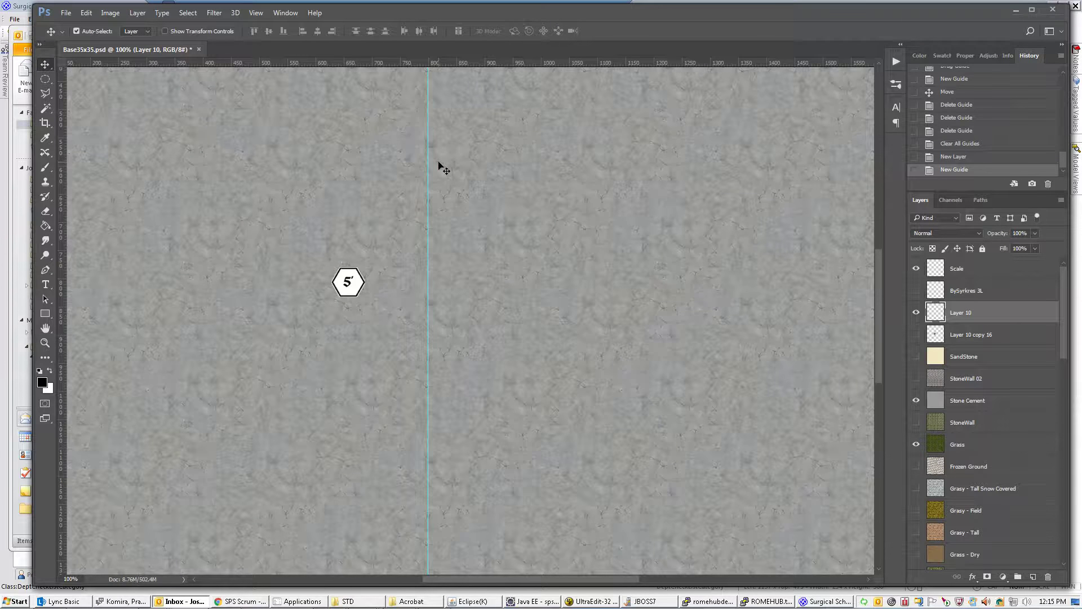
drag(451, 63, 455, 334)
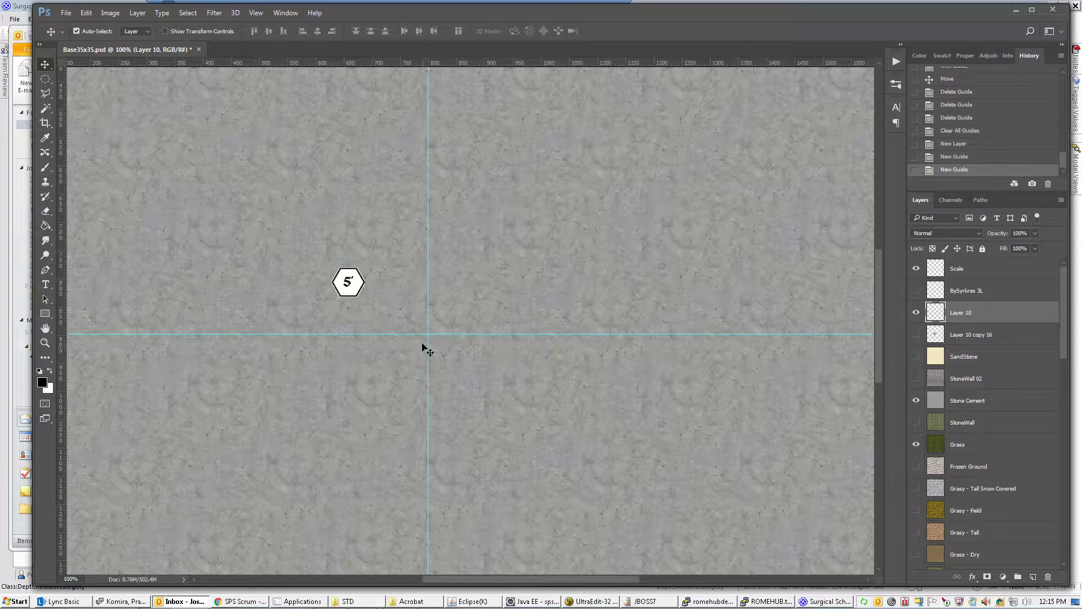
- Draw a circular selection centred on the horizontal guide below the 5' marker and fill it with the black foreground colour at 100% opacity
click(45, 343)
click(369, 341)
drag(406, 342, 418, 343)
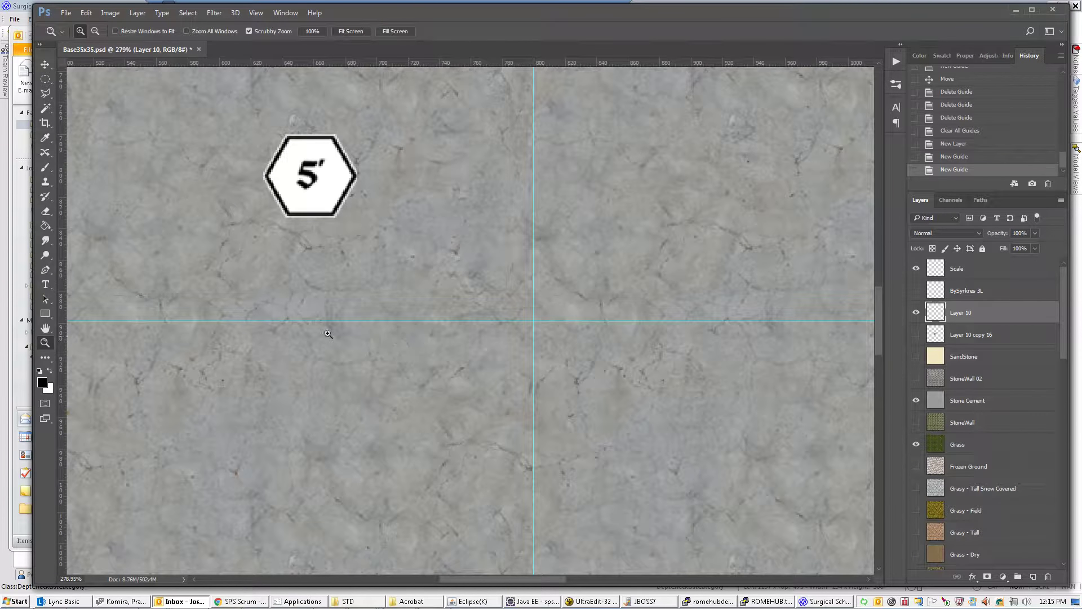
click(46, 80)
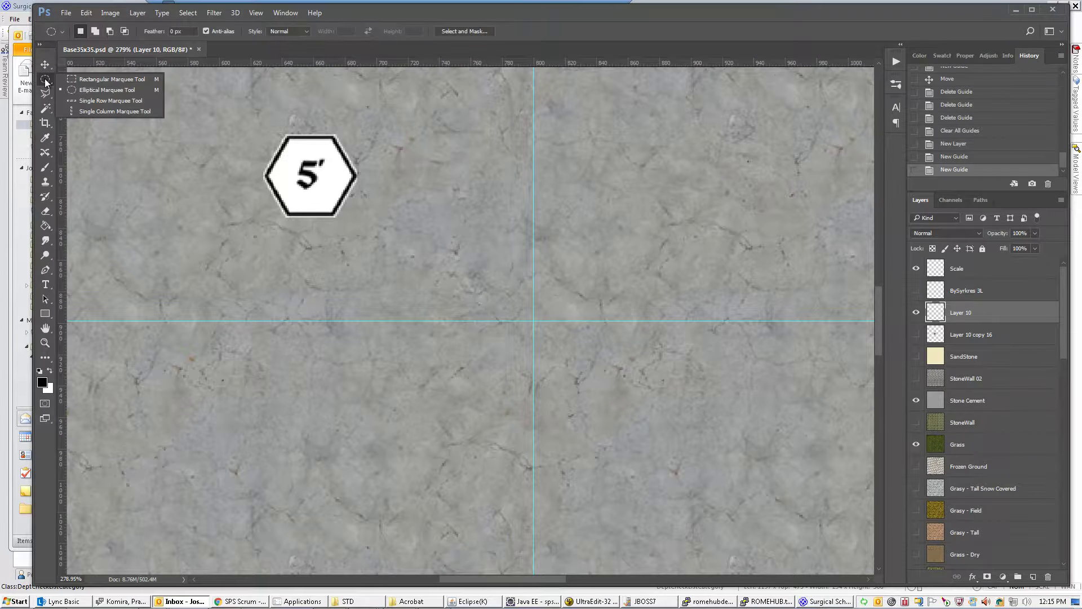
click(98, 89)
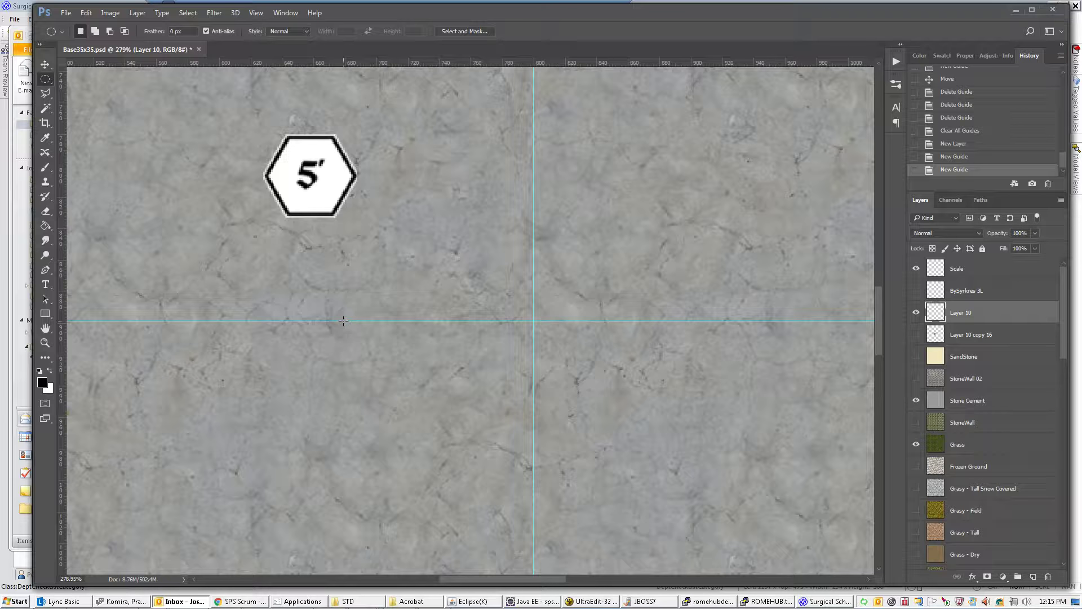
drag(343, 321, 378, 286)
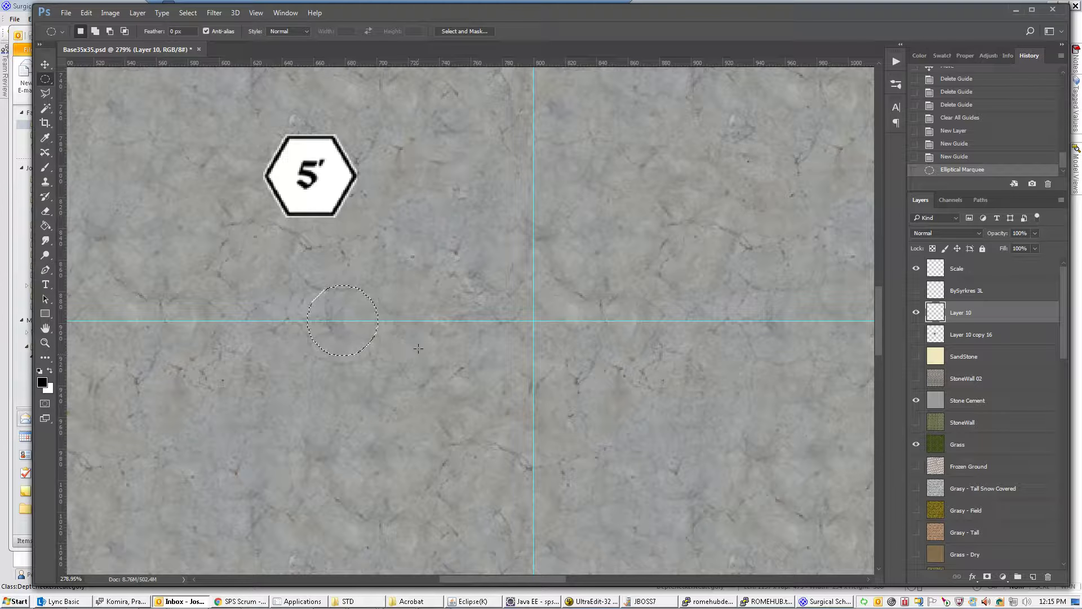
key(i)
key(shift+BackSpace)
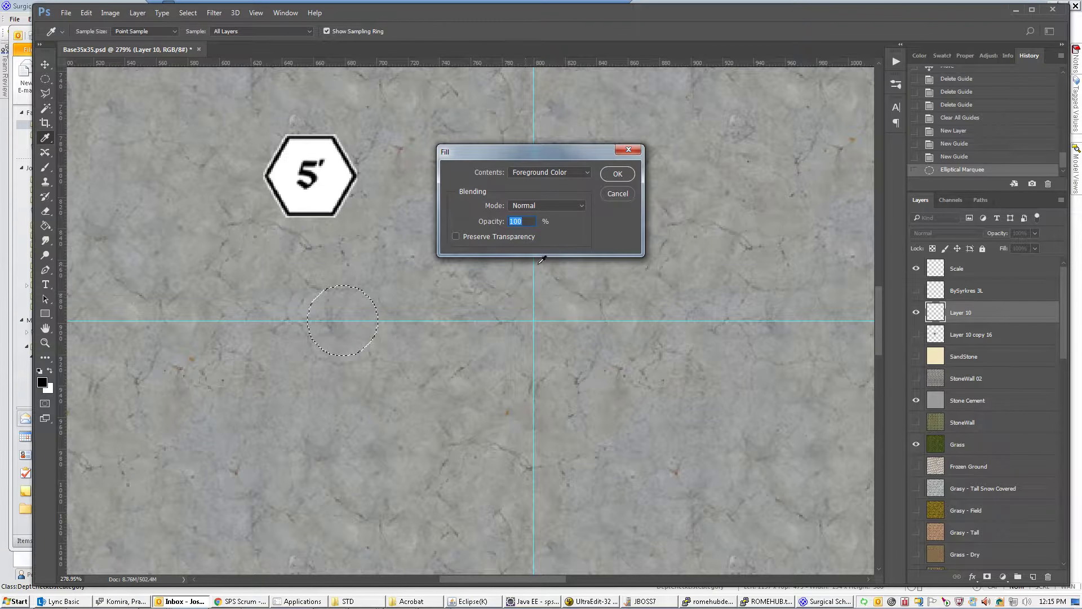
click(613, 175)
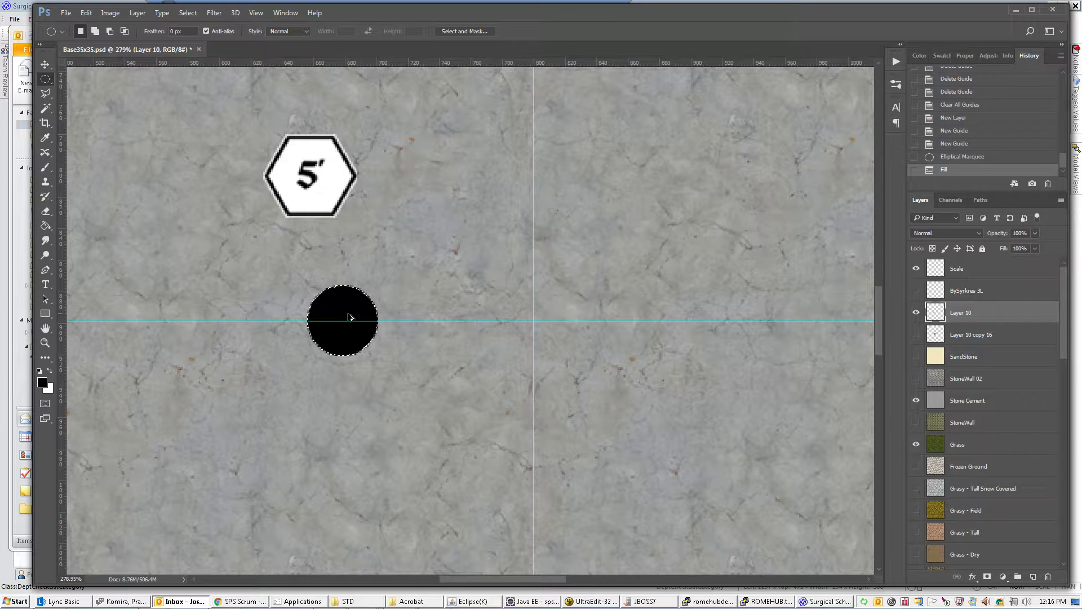
- Free-transform a copy of the black circle, rotating it 20 degrees around a reference point set at the intersection of the guides
key(ctrl+t)
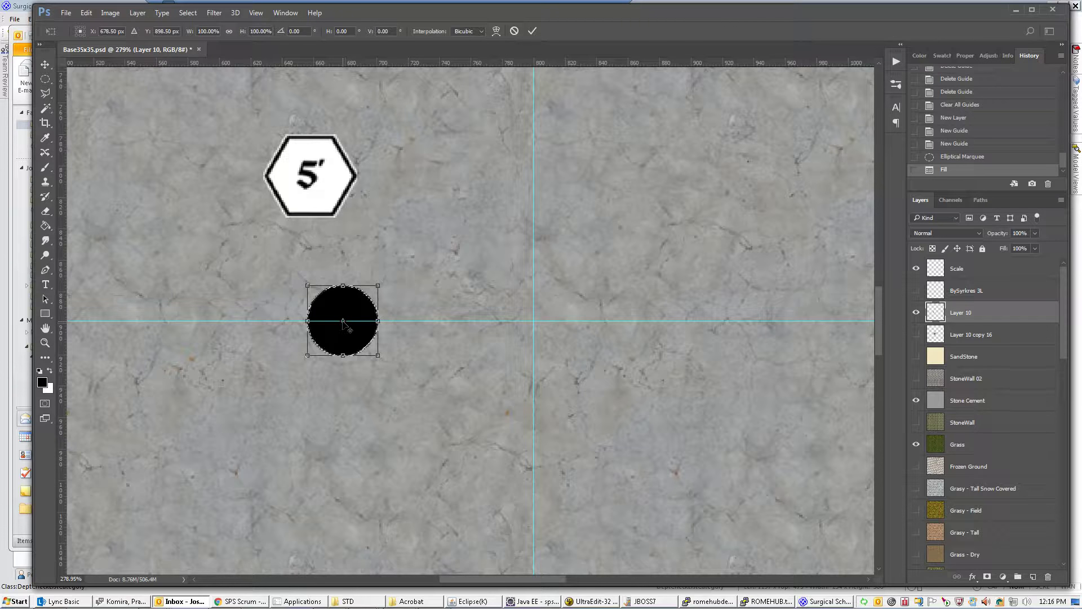
drag(343, 322, 533, 322)
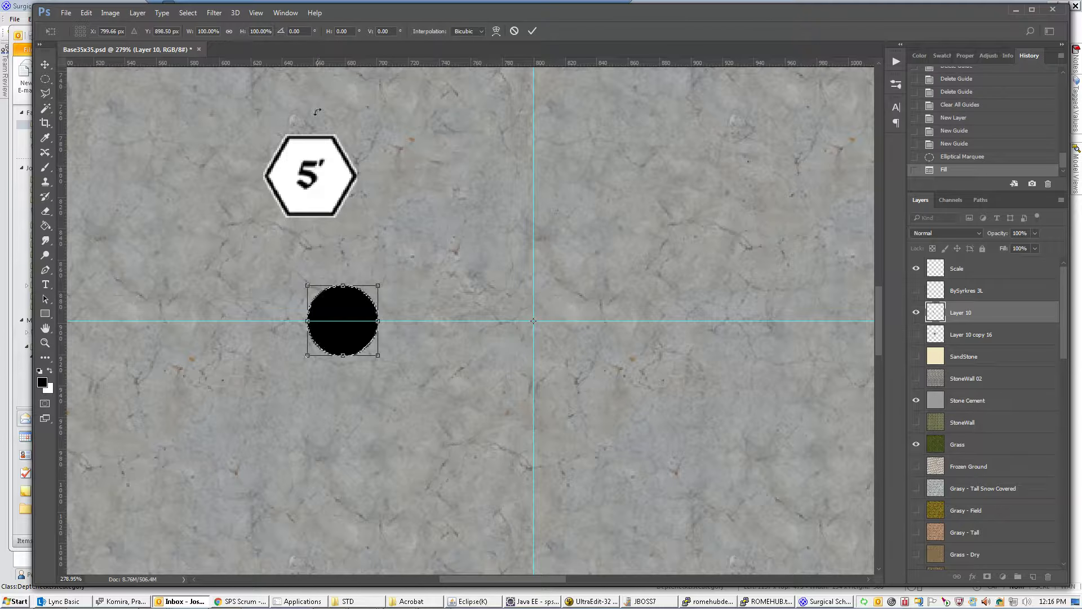
click(289, 31)
text(20)
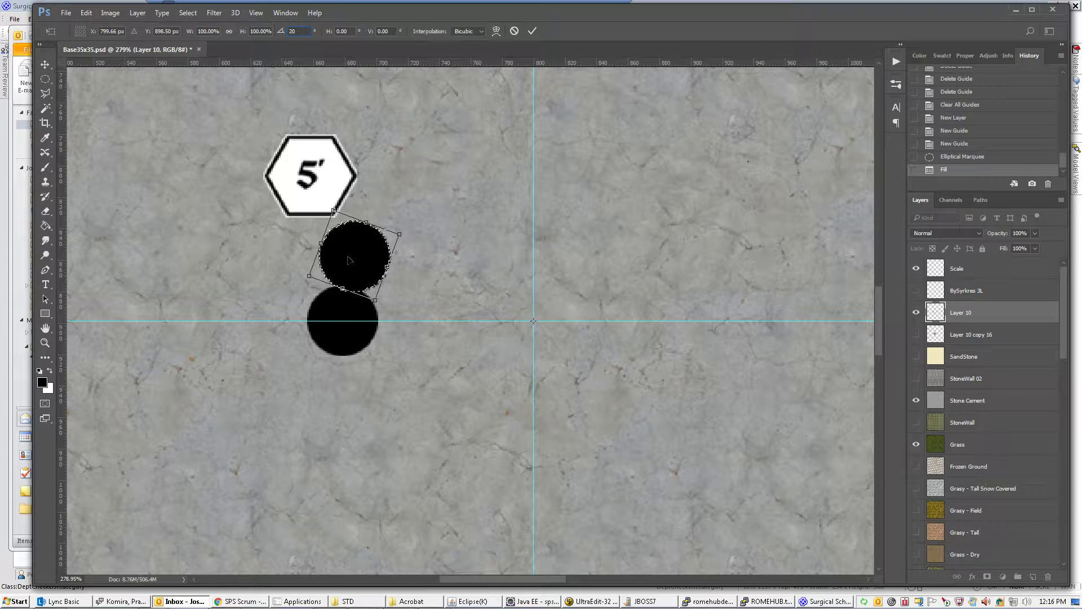
key(Return)
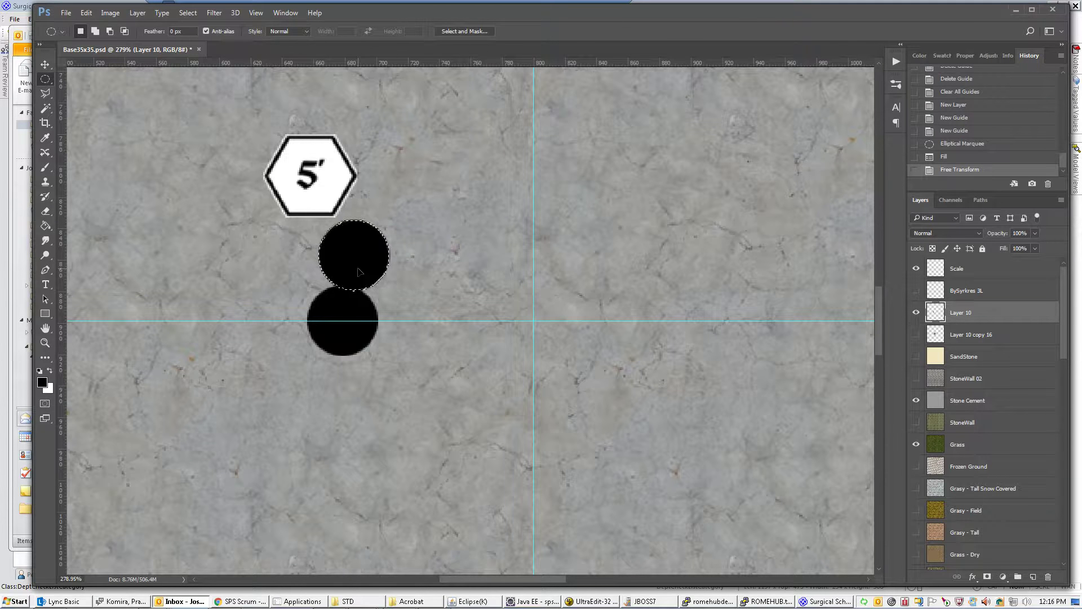
- Repeat the rotated-copy transform until 18 circles form a closed ring around the guide intersection, and clear the selection
key(ctrl+shift+alt+t)
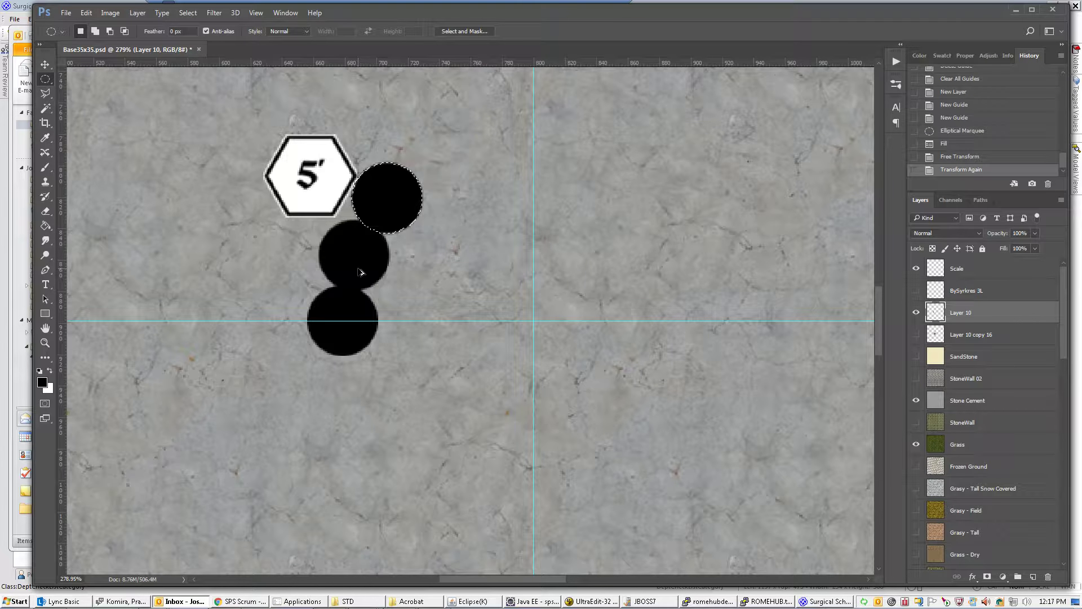
key(ctrl+shift+alt+t)
key(ctrl+shift+alt+t)
key(ctrl+shift+alt+t)
key(ctrl+shift+alt+t)
key(ctrl+shift+alt+t)
key(ctrl+shift+alt+t)
key(ctrl+shift+alt+t)
key(ctrl+shift+alt+t)
key(ctrl+shift+alt+t)
key(ctrl+shift+alt+t)
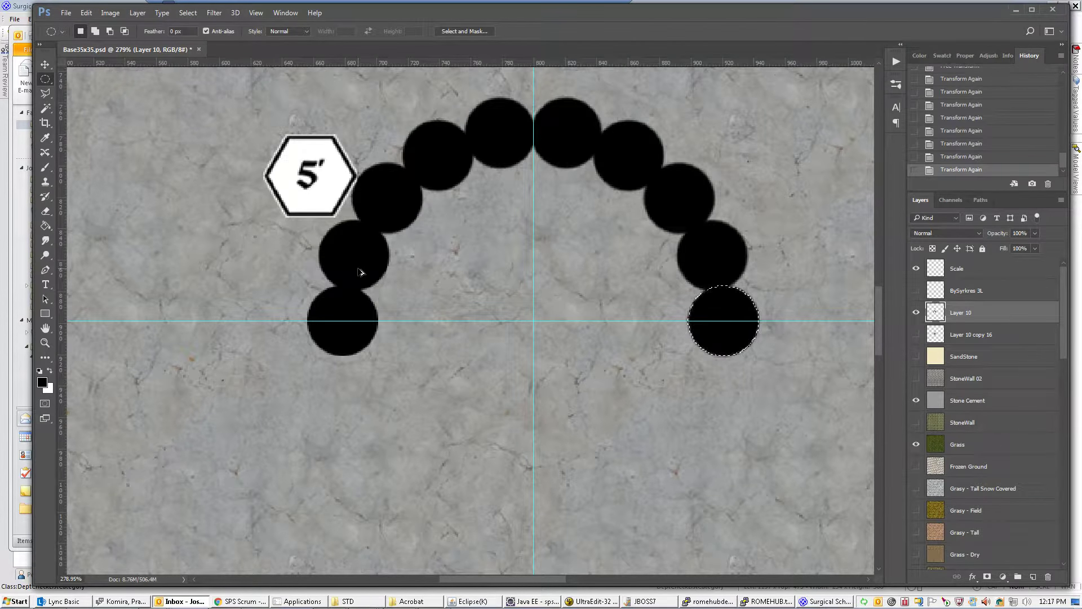
key(ctrl+shift+alt+t)
key(ctrl+shift+alt+t)
key(ctrl+shift+alt+t)
key(ctrl+shift+alt+t)
key(ctrl+shift+alt+t)
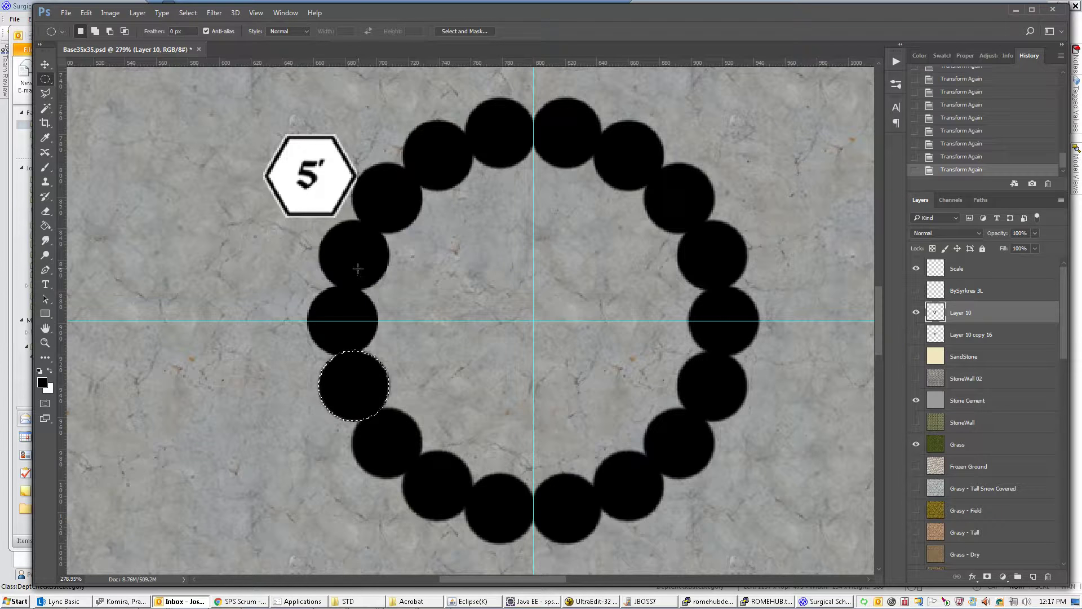
key(ctrl+d)
- Lasso the ring's interior along the middle of the circles, fill it with the foreground colour, and deselect
click(45, 93)
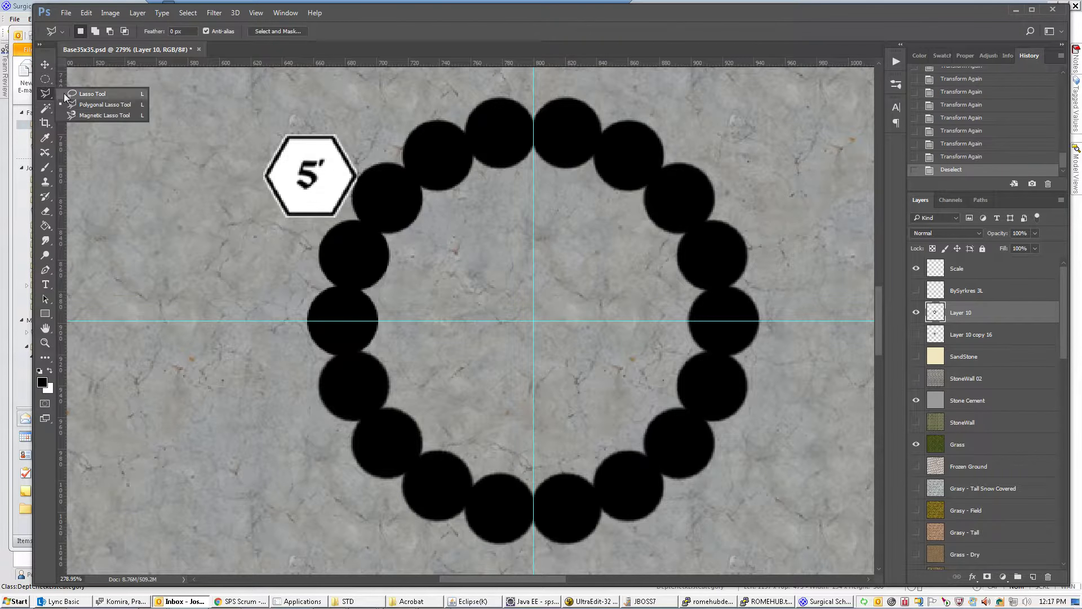
click(85, 94)
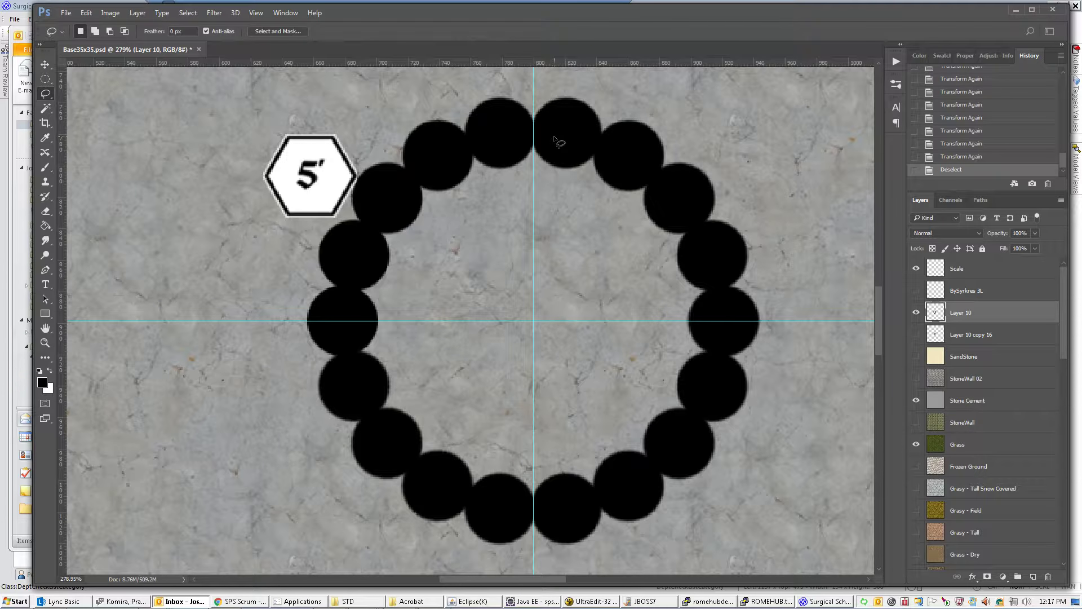
mouse_move(554, 136)
mouse_down()
mouse_move(499, 132)
mouse_move(412, 178)
mouse_move(383, 214)
mouse_move(356, 286)
mouse_move(379, 425)
mouse_move(454, 489)
mouse_move(508, 503)
mouse_move(622, 491)
mouse_move(703, 417)
mouse_move(714, 355)
mouse_move(716, 256)
mouse_move(689, 202)
mouse_move(602, 141)
mouse_move(555, 128)
mouse_up()
mouse_move(360, 324)
mouse_down()
mouse_move(350, 331)
mouse_move(378, 398)
mouse_move(366, 397)
mouse_move(435, 421)
mouse_up()
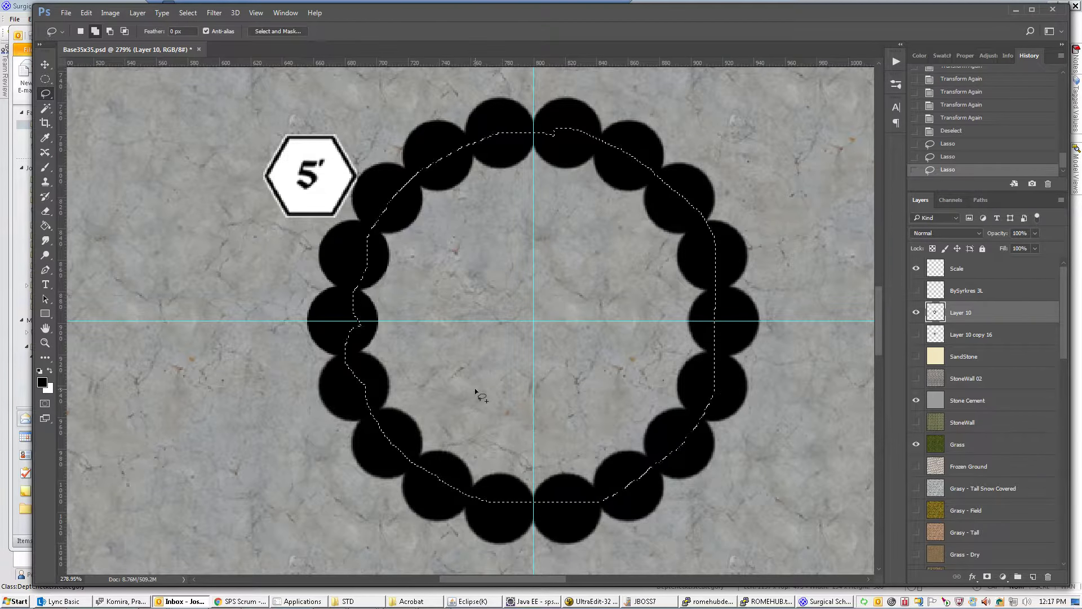
key(shift)
key(shift+F5)
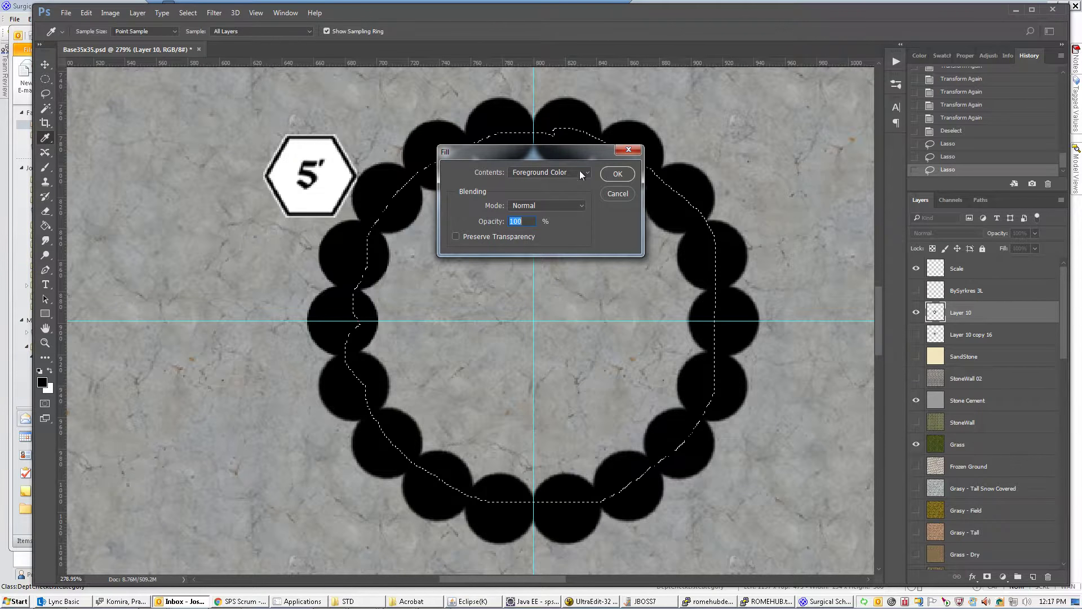
click(618, 174)
key(ctrl+d)
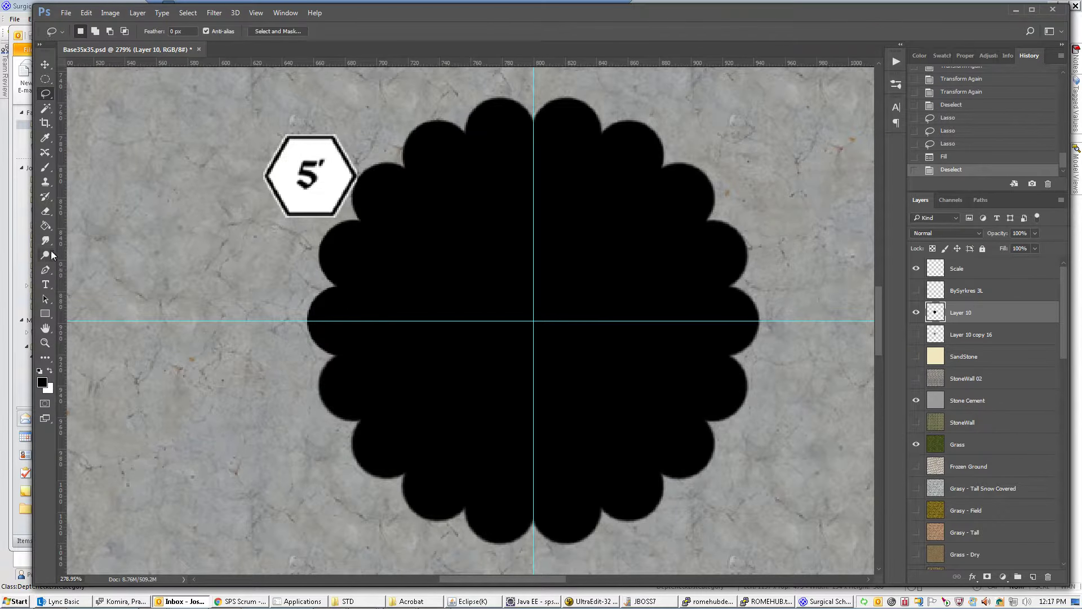
- Fill the black scalloped shape with the current brown stone pattern using the Paint Bucket, and look through the available patterns
click(46, 226)
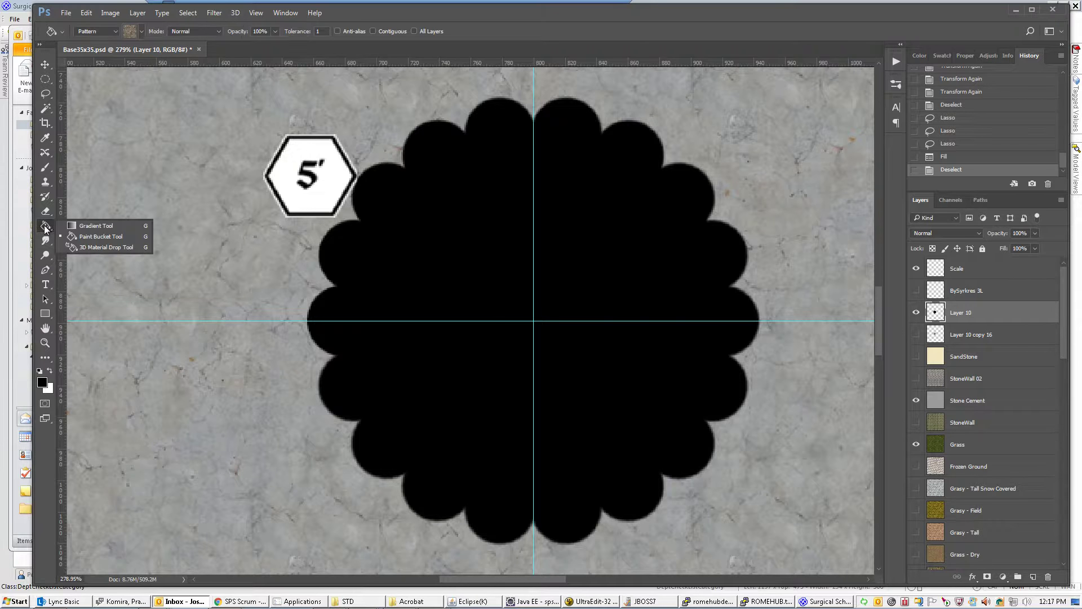
click(419, 232)
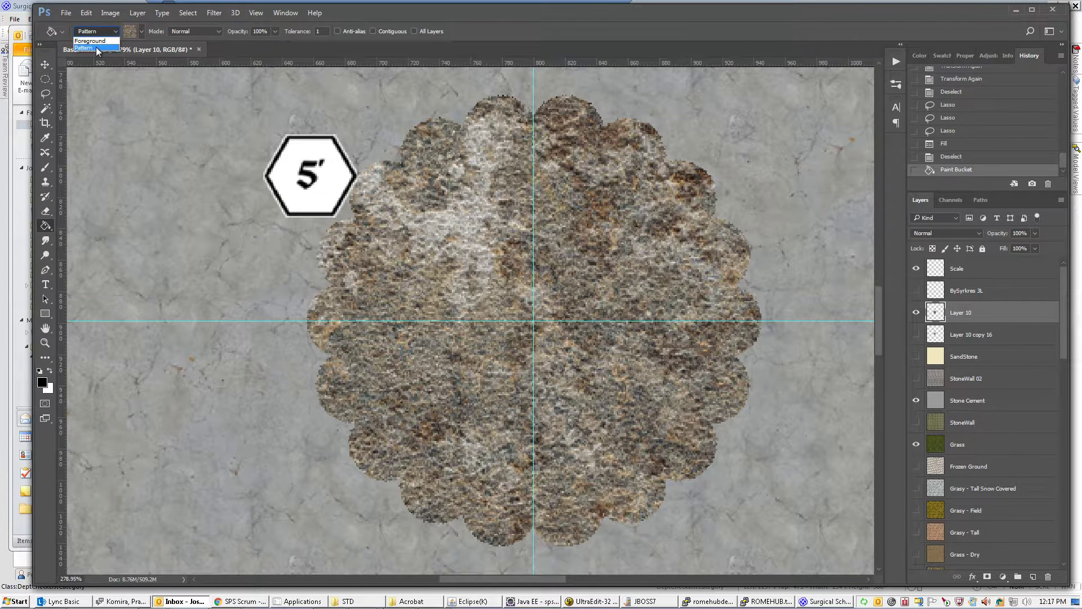
click(97, 48)
click(141, 31)
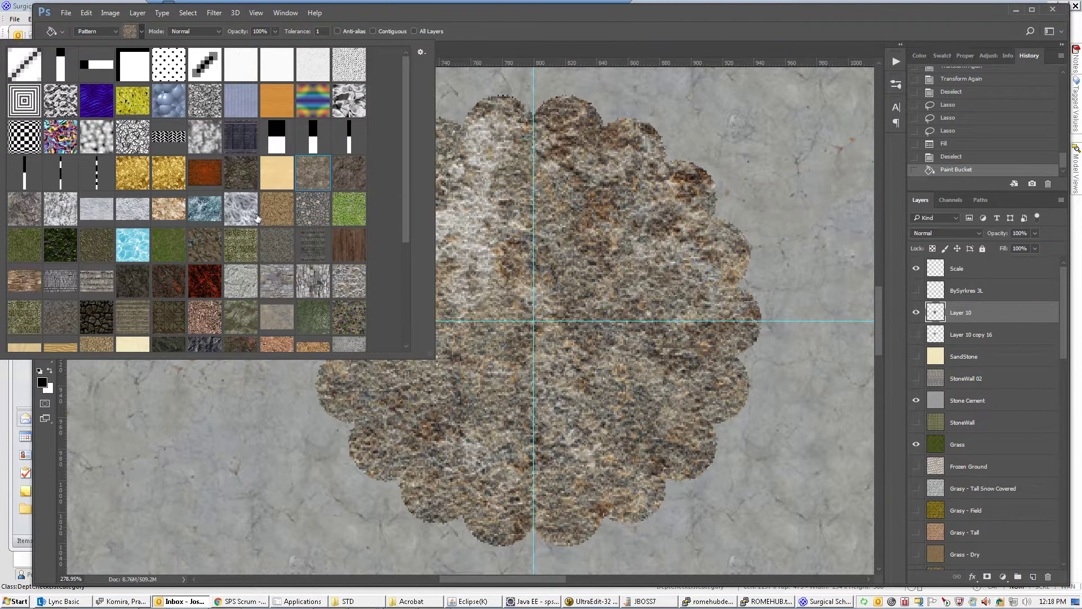
click(881, 317)
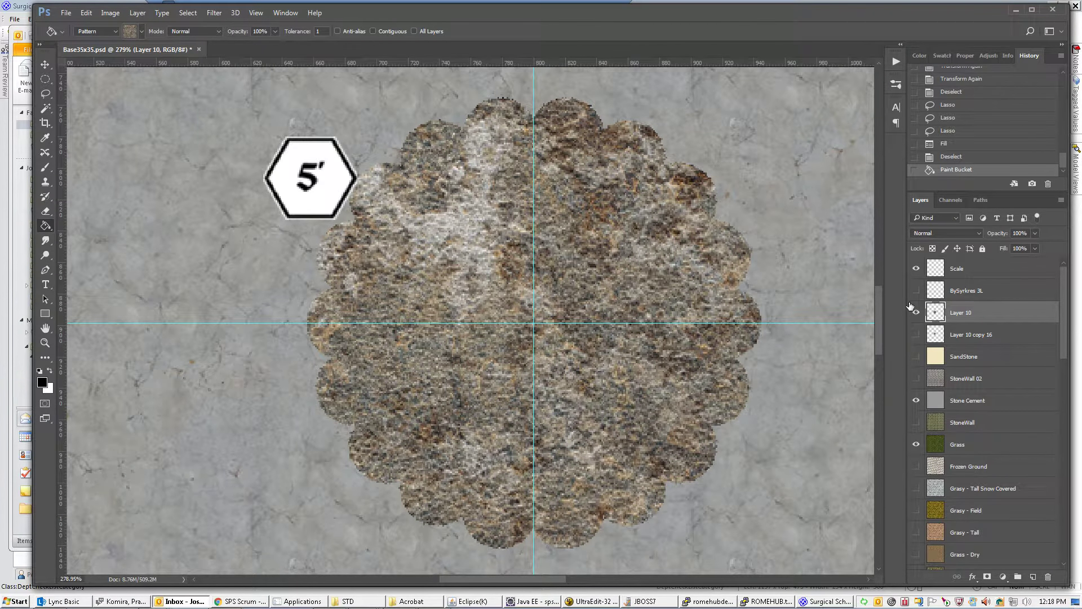
- Apply a Drop Shadow effect to the scalloped stone shape's layer and slightly adjust the shadow's size
right_click(955, 317)
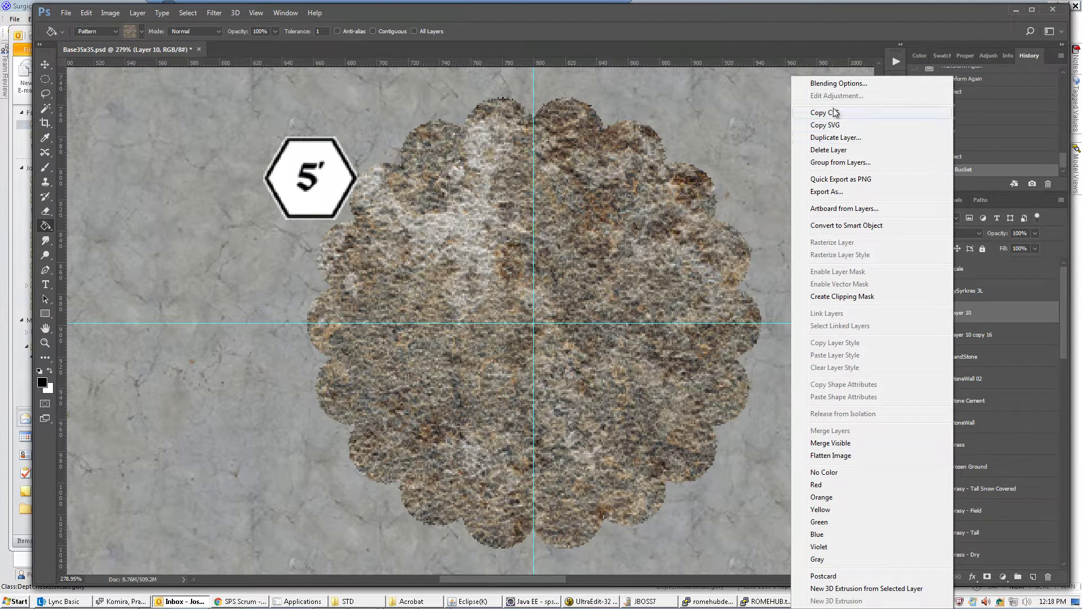
click(842, 85)
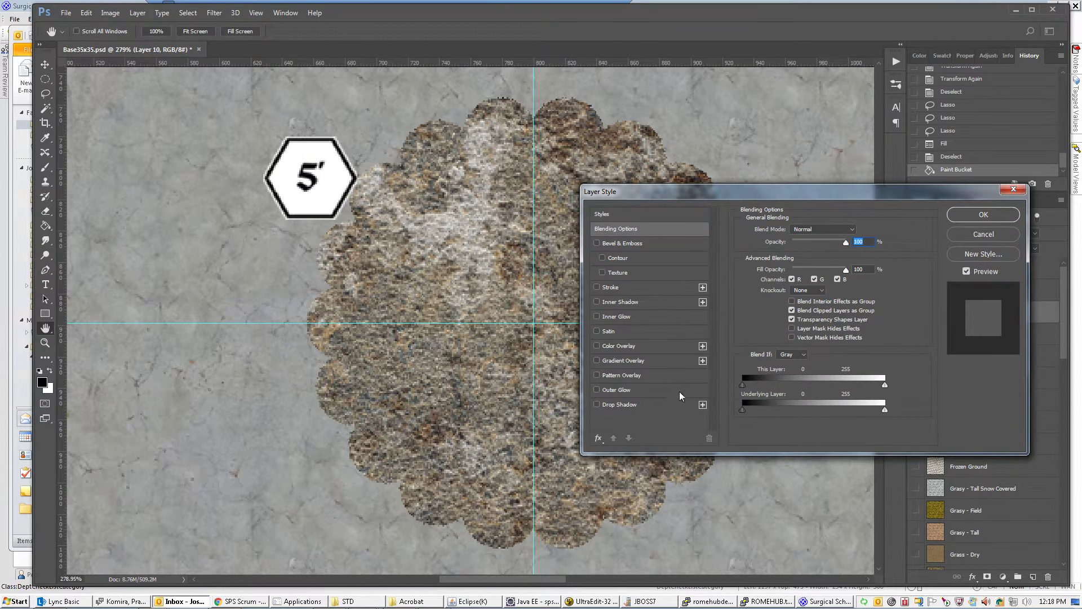
click(663, 404)
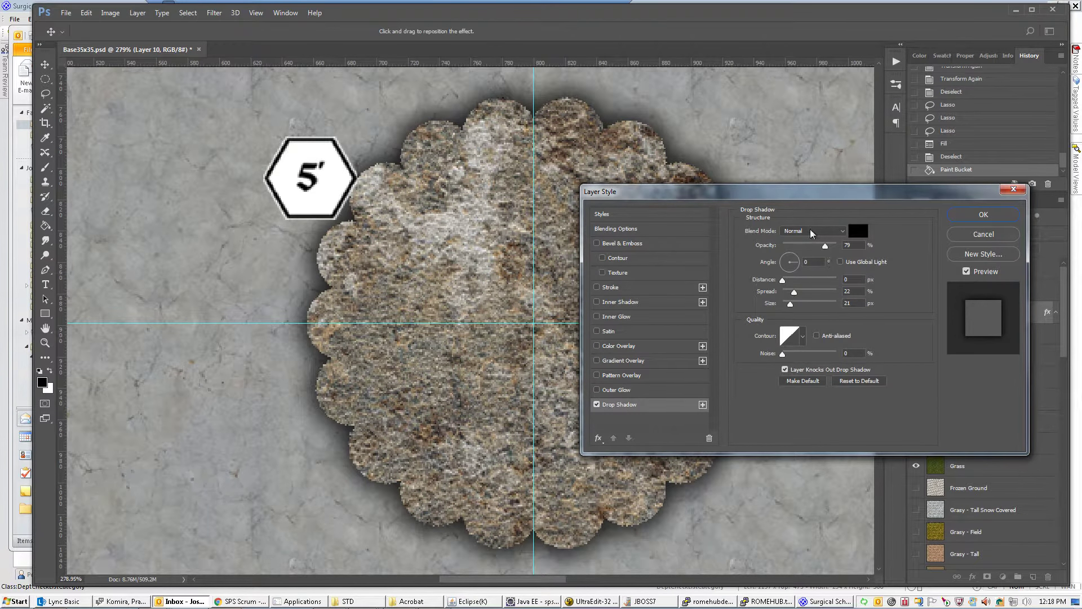
drag(790, 195, 807, 260)
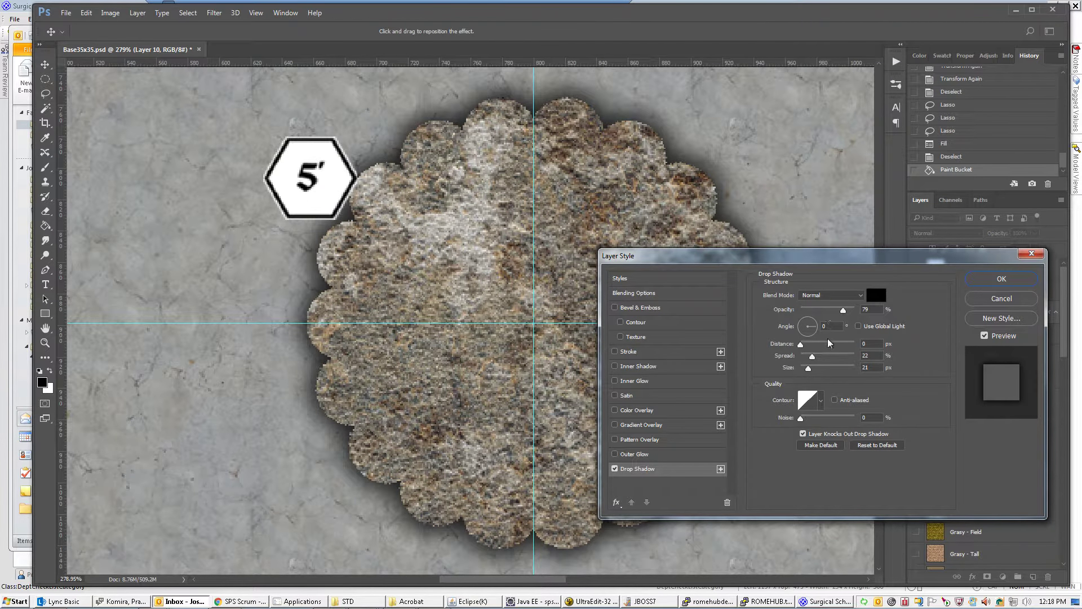
drag(811, 369, 814, 370)
click(1002, 280)
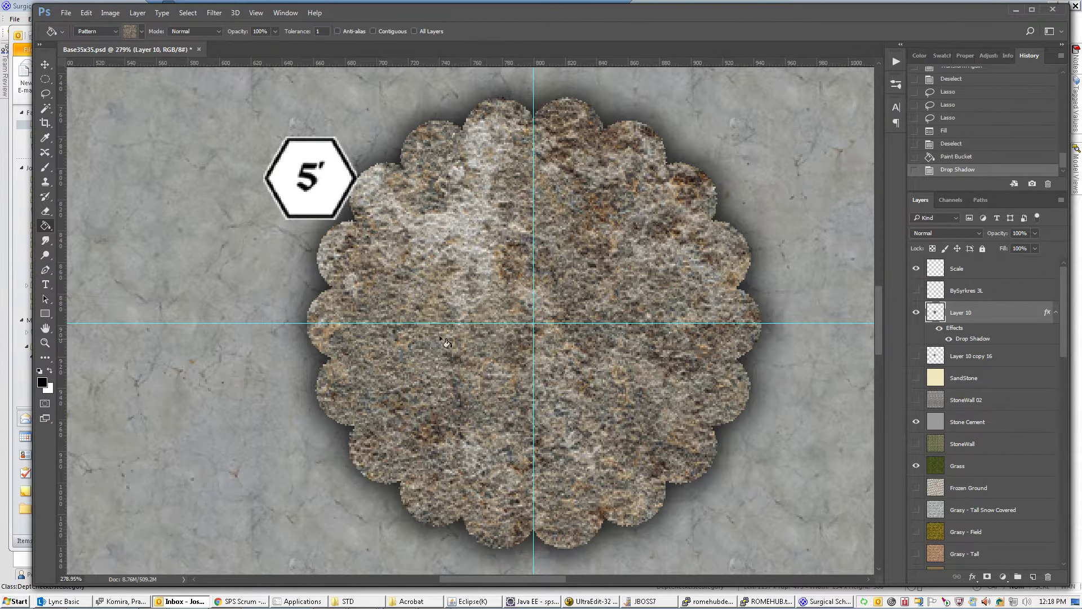
click(46, 79)
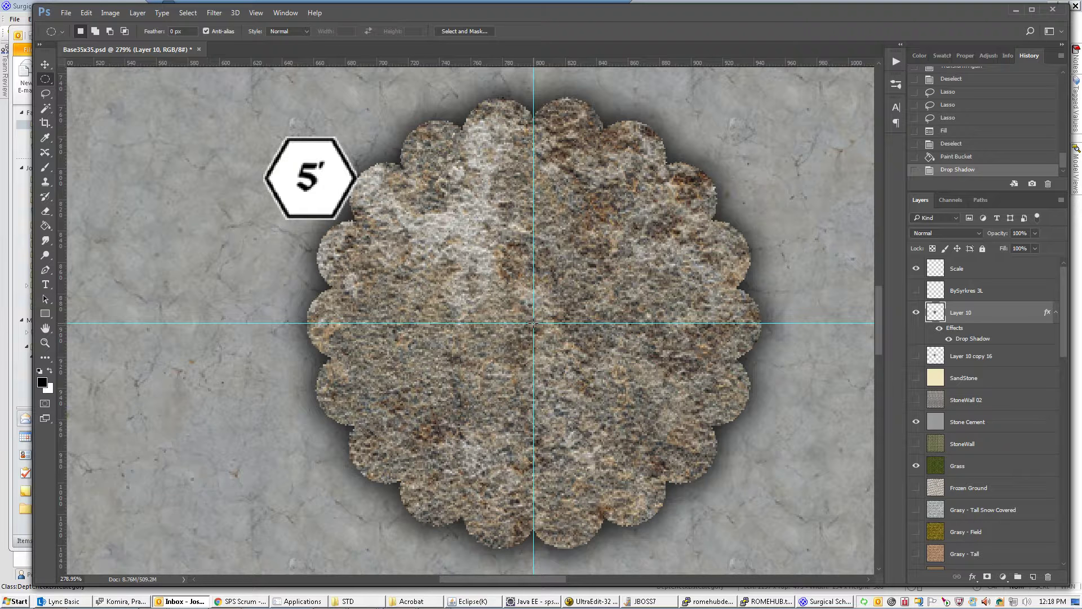
drag(533, 324, 379, 156)
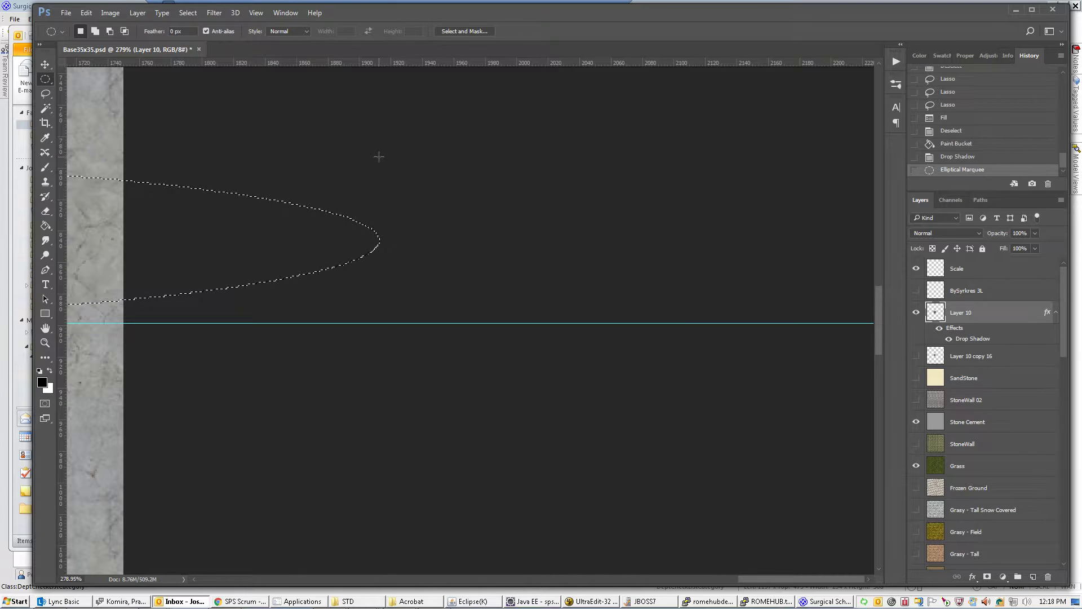
key(ctrl+z)
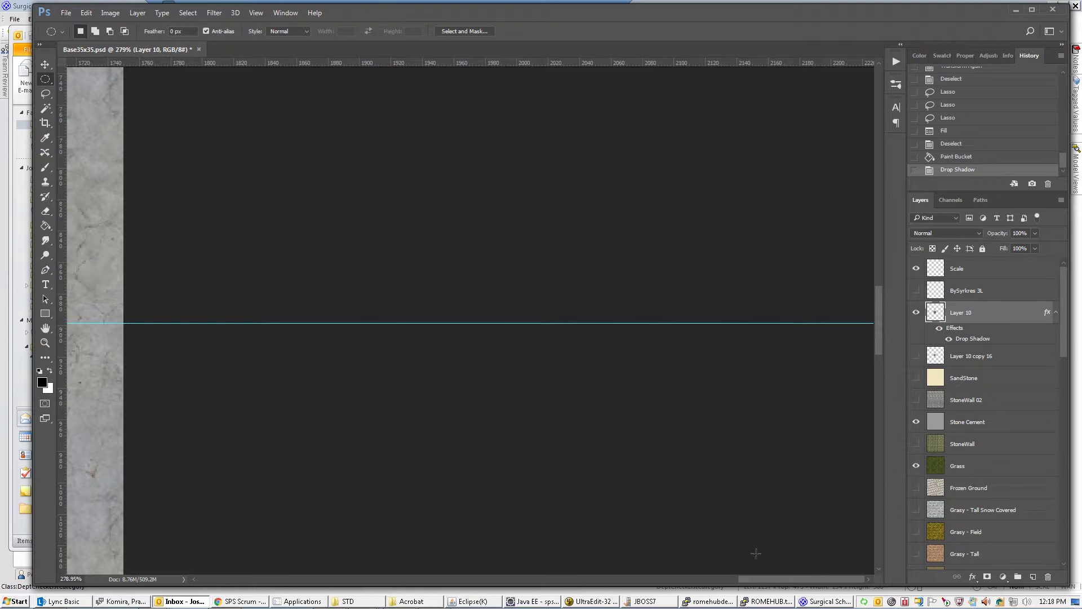
drag(767, 576, 477, 576)
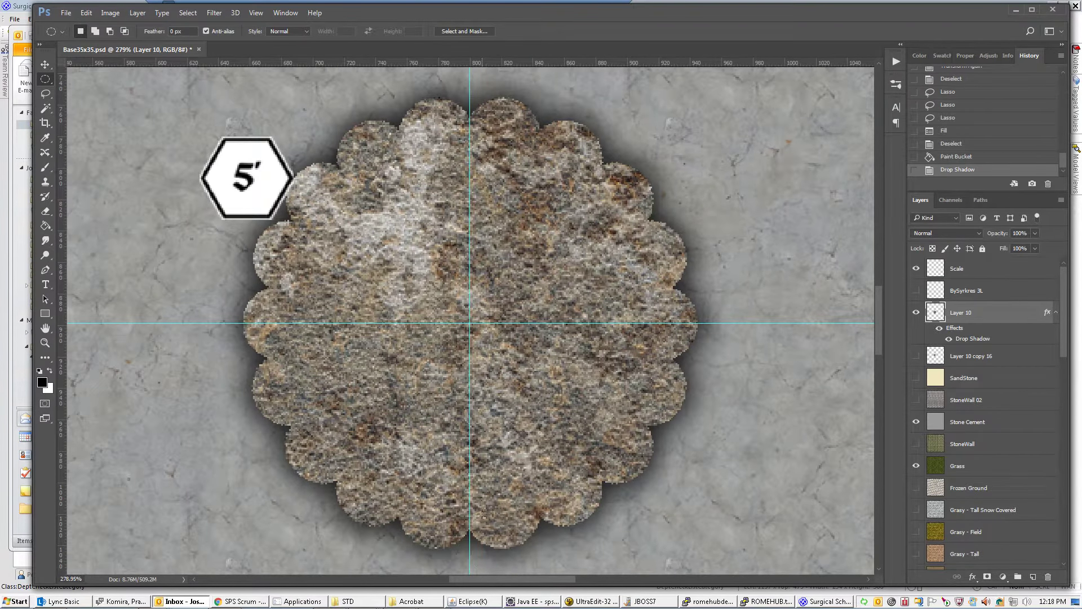
key(ctrl+0)
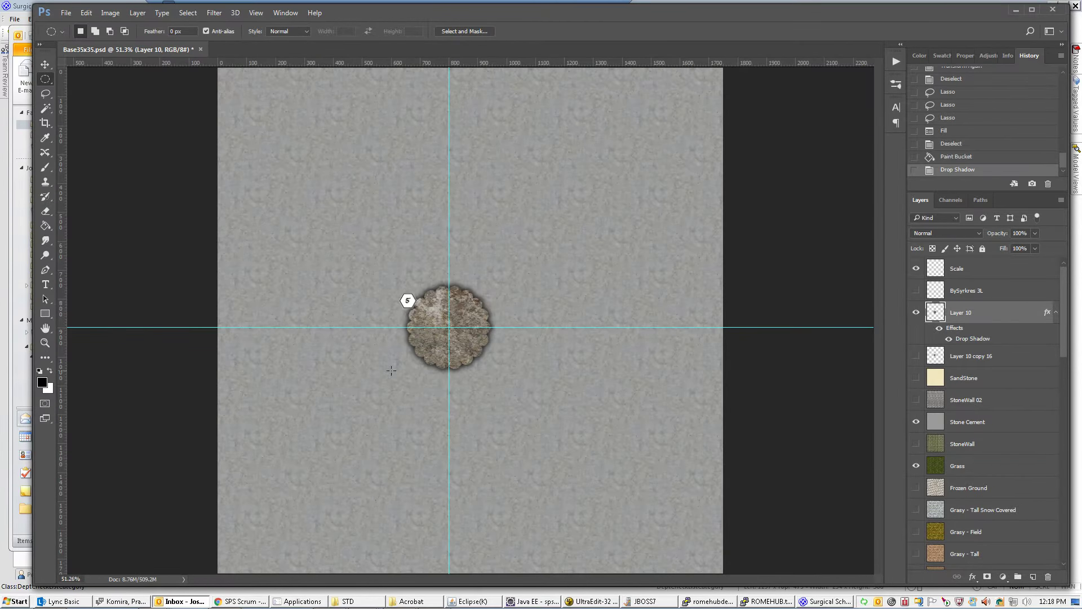
- Select a circle centred on the guide intersection, slightly larger than the scalloped stone shape
double_click(45, 343)
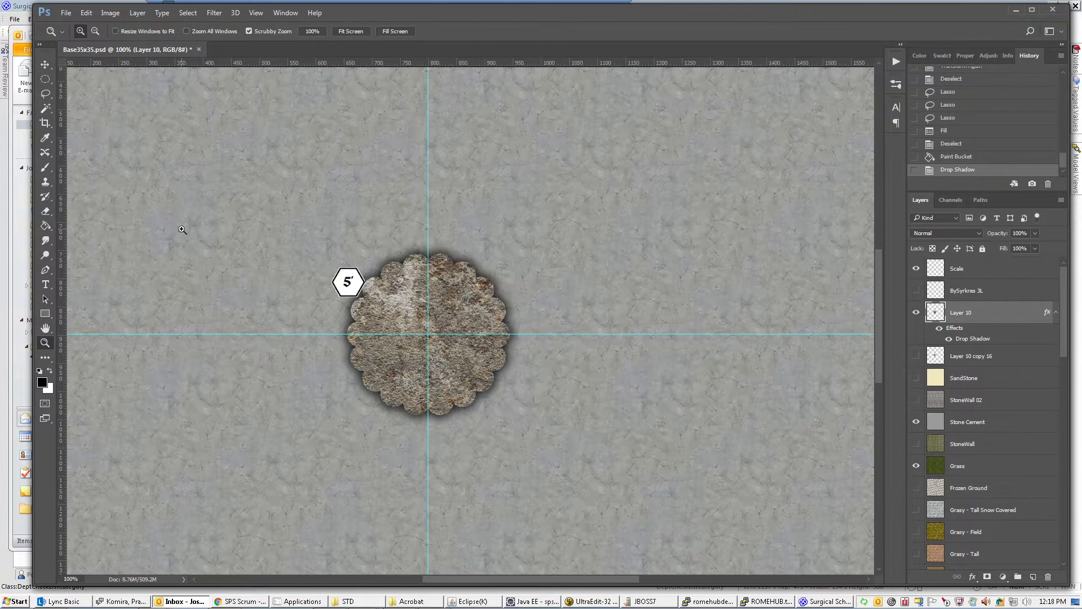
drag(45, 78, 74, 93)
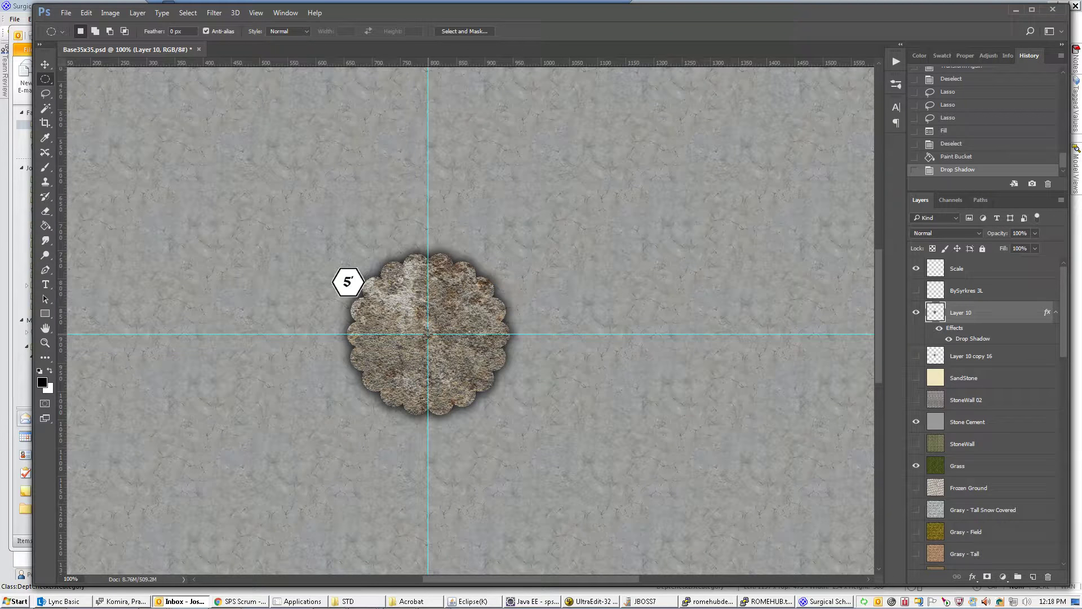
drag(428, 332, 552, 243)
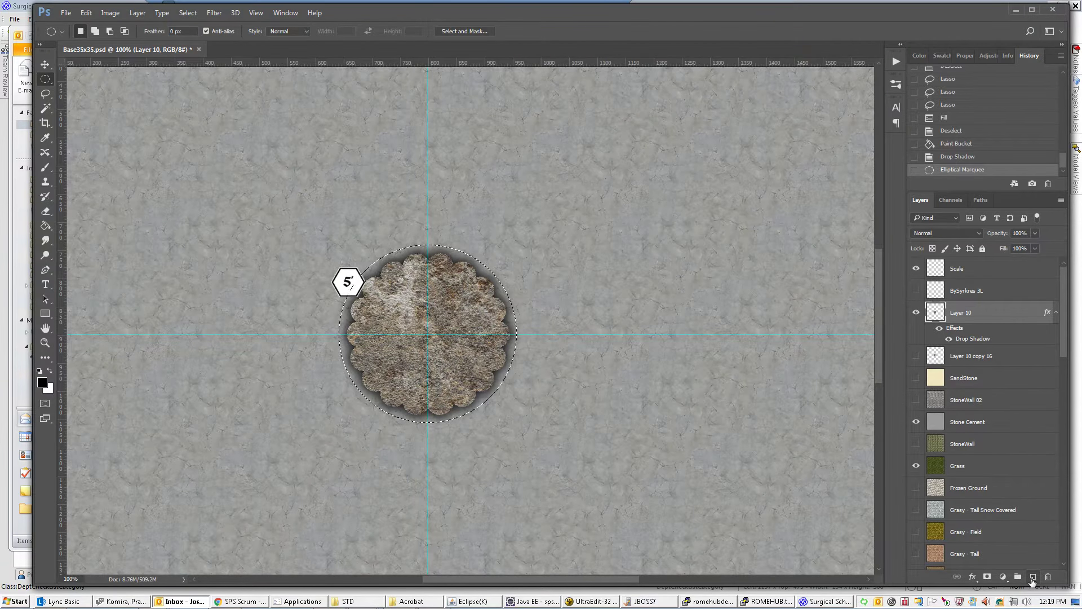
- Create a new layer beneath the scalloped shape's layer and fill the circular selection with the current brown stone pattern
click(1032, 577)
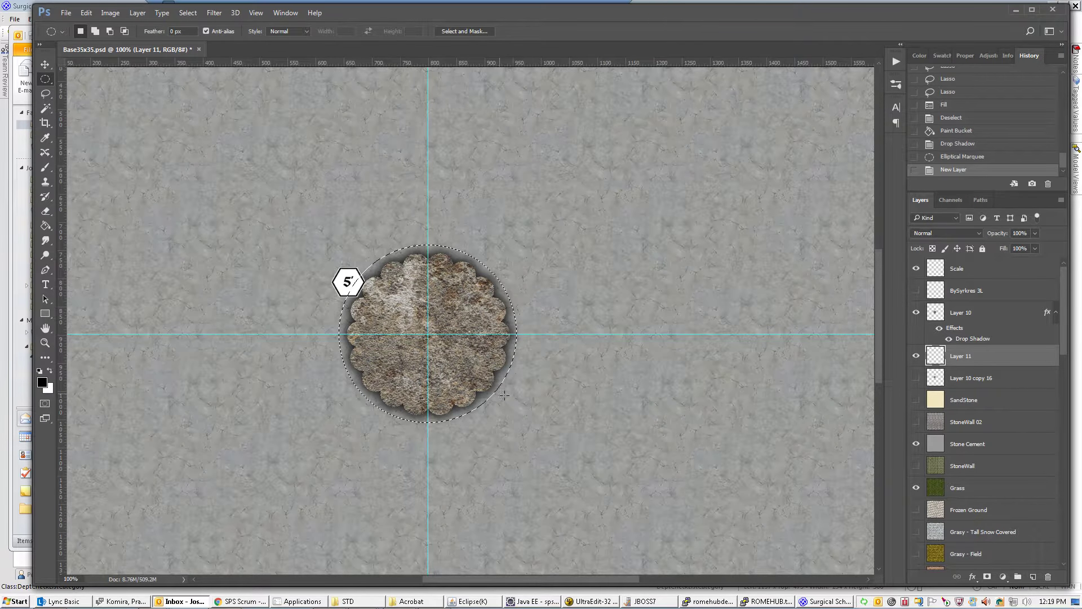
click(46, 226)
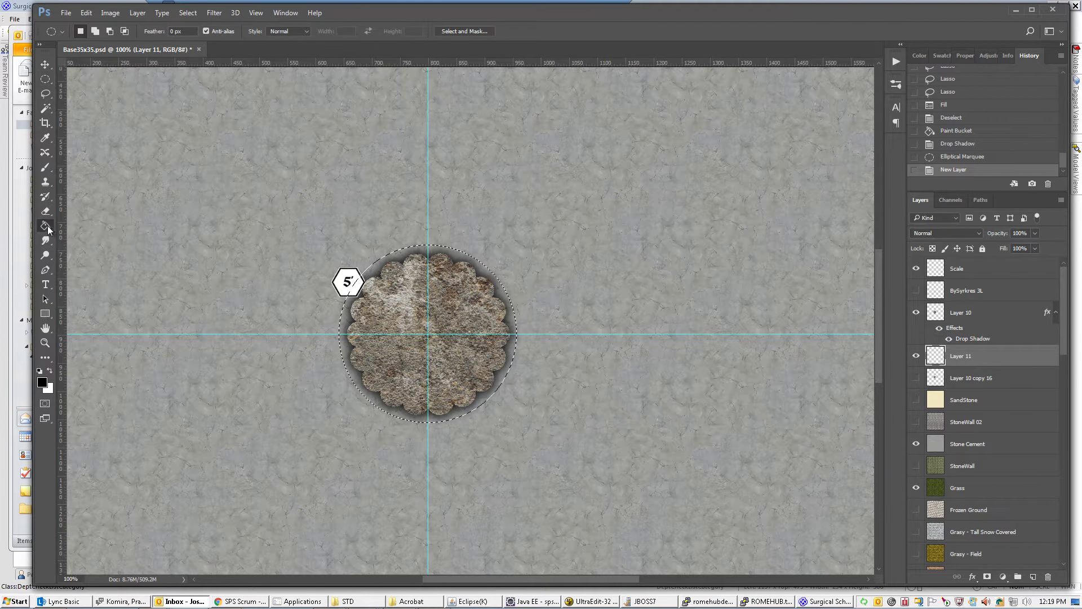
click(395, 254)
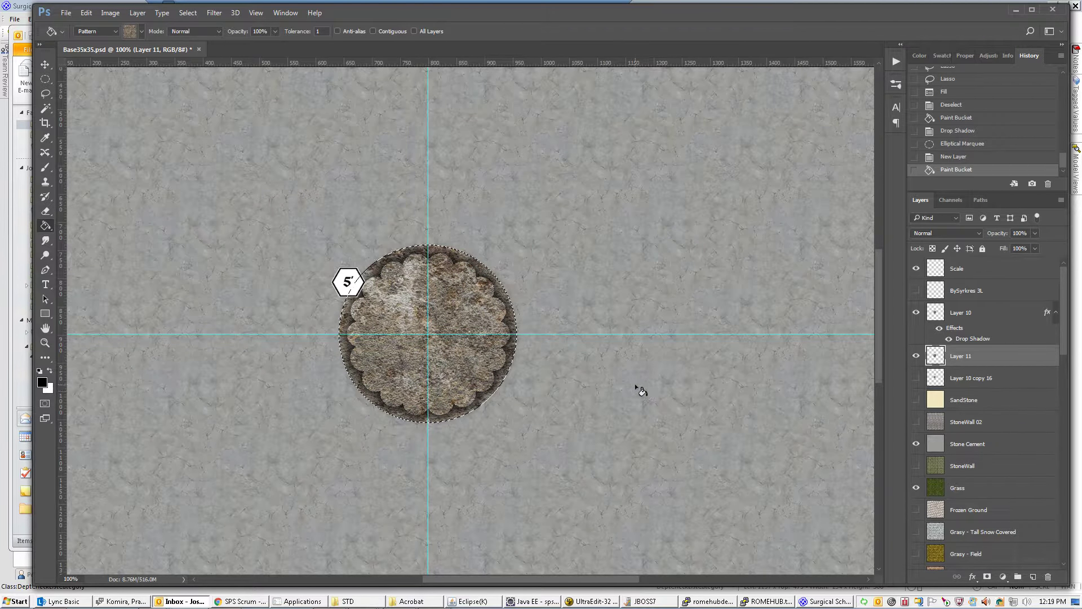
- Add Bevel & Emboss to the new disc's layer with depth 324%, size 6 px and shadow-mode opacity 49%
right_click(967, 358)
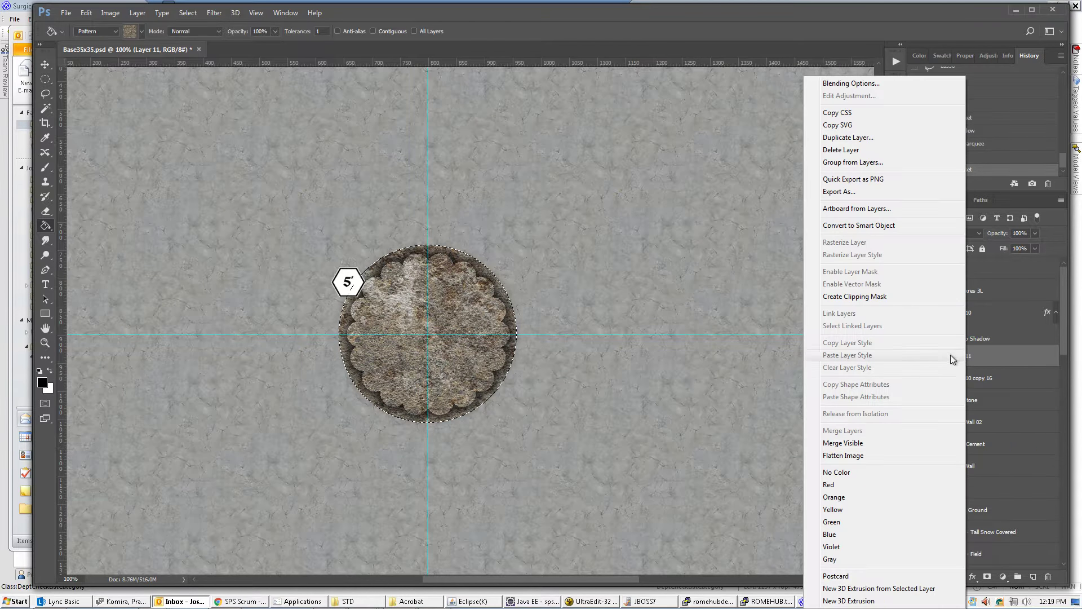
click(855, 86)
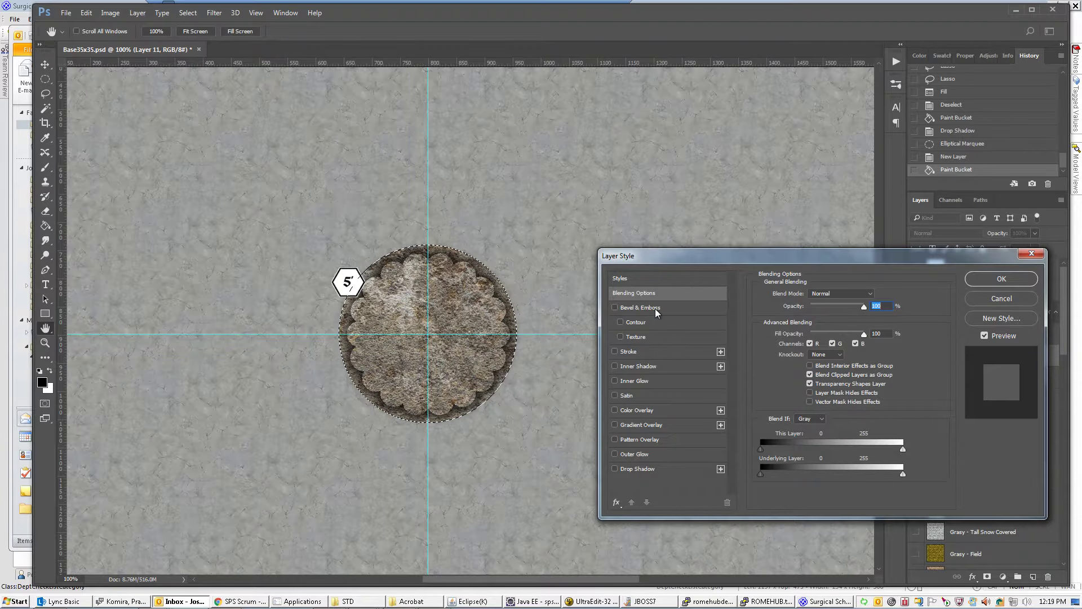
click(656, 309)
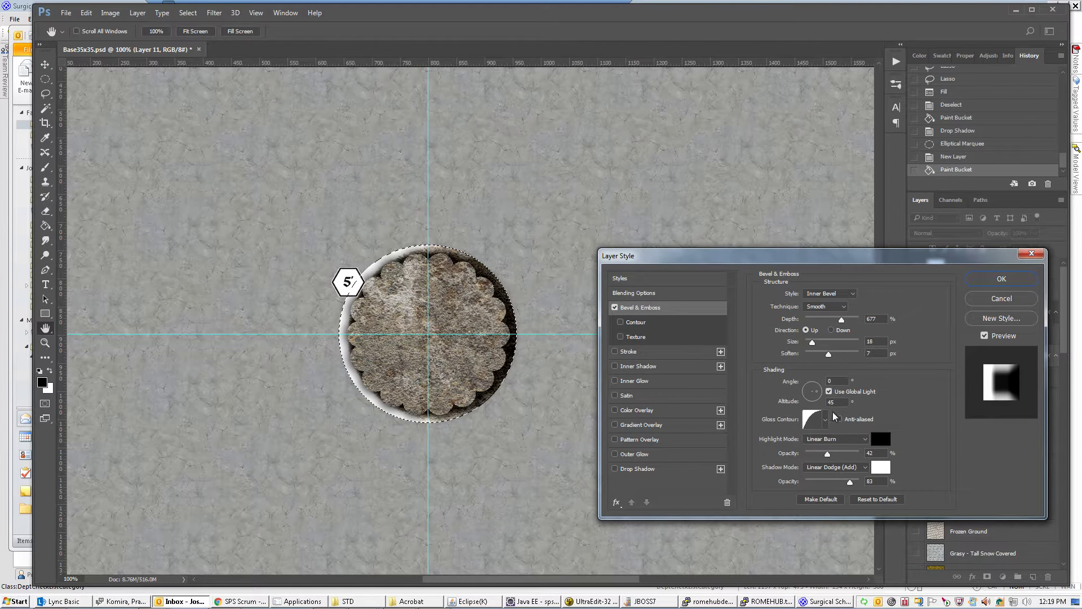
drag(842, 319, 823, 320)
drag(813, 342, 809, 345)
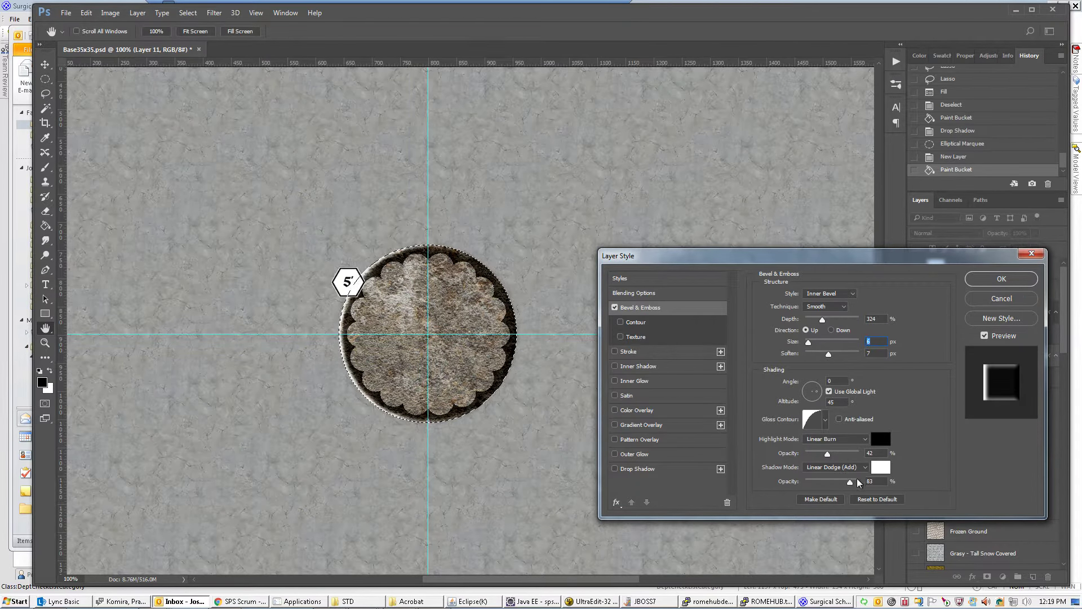
drag(851, 483, 835, 486)
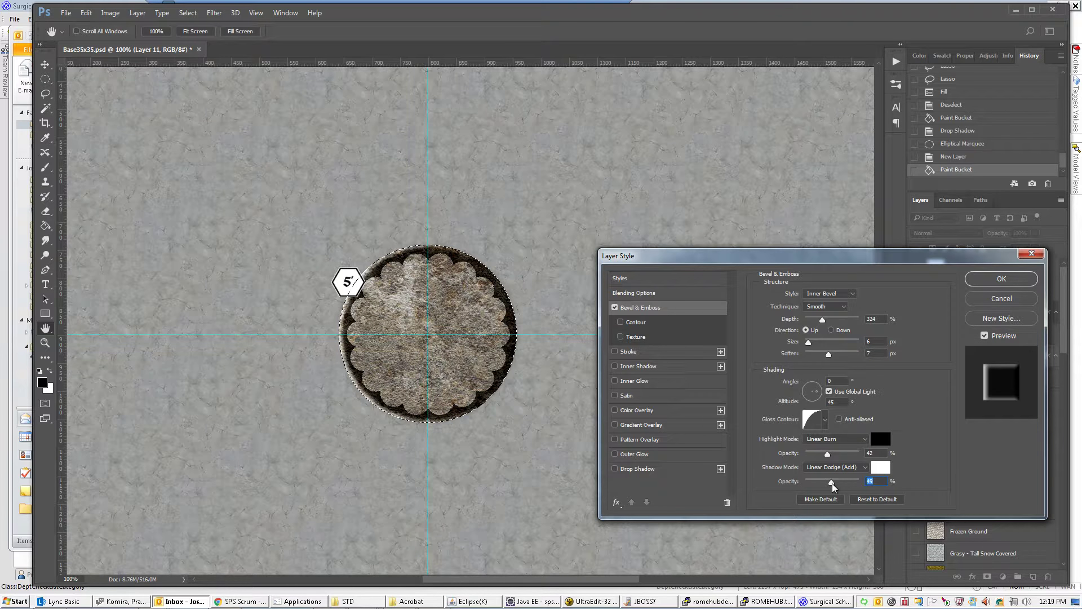
- Set the bevel's shading angle to 90° and its altitude to 85°
click(813, 394)
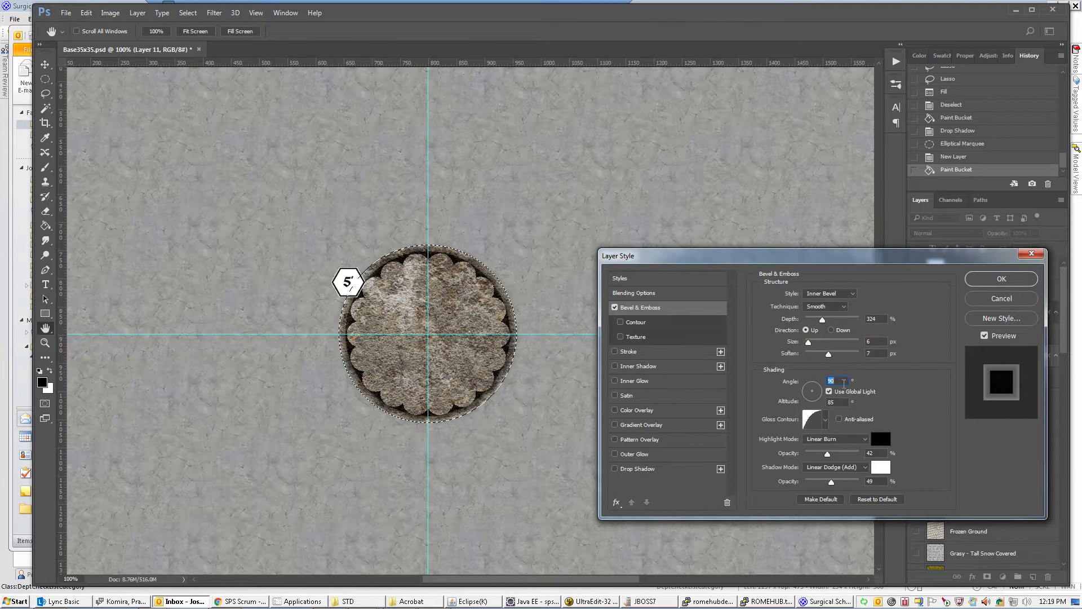
text(90)
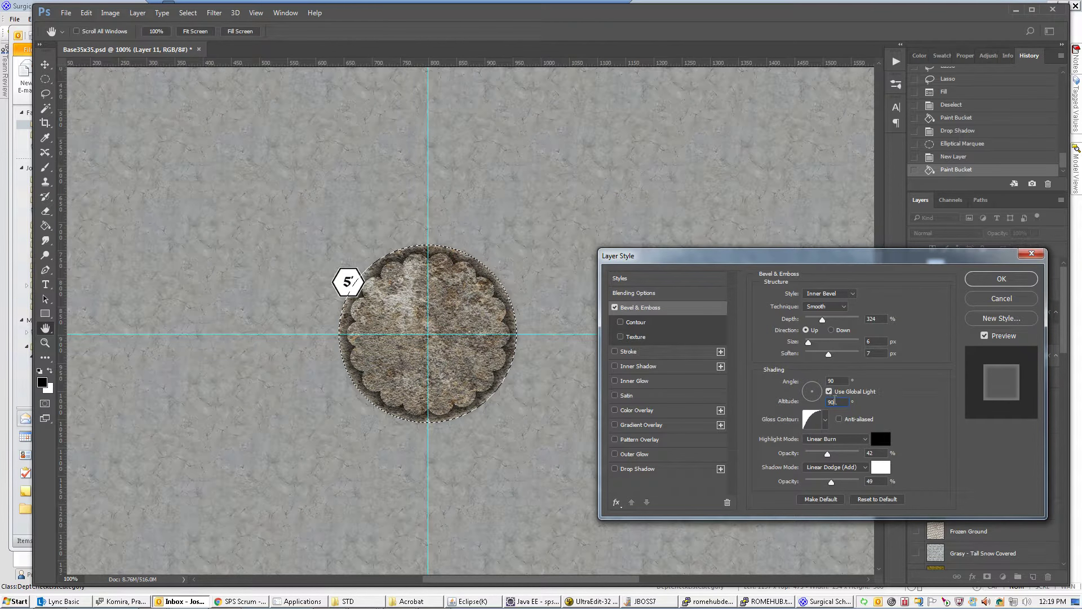
text(85)
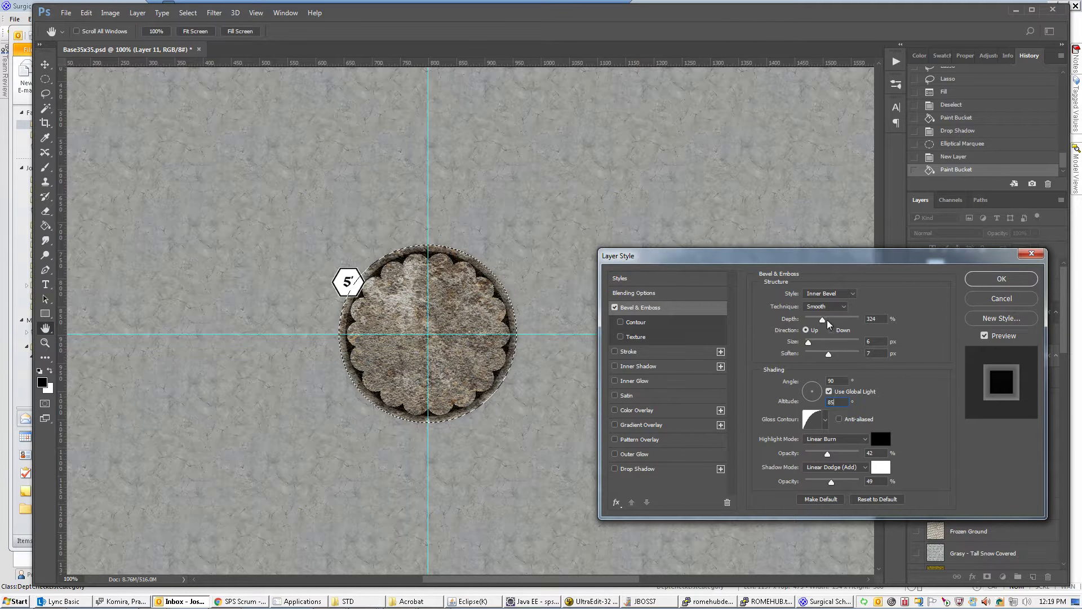
- Try several gloss contours for the disc's bevel, choose the fourth preset in the first row, and apply the layer style
click(827, 420)
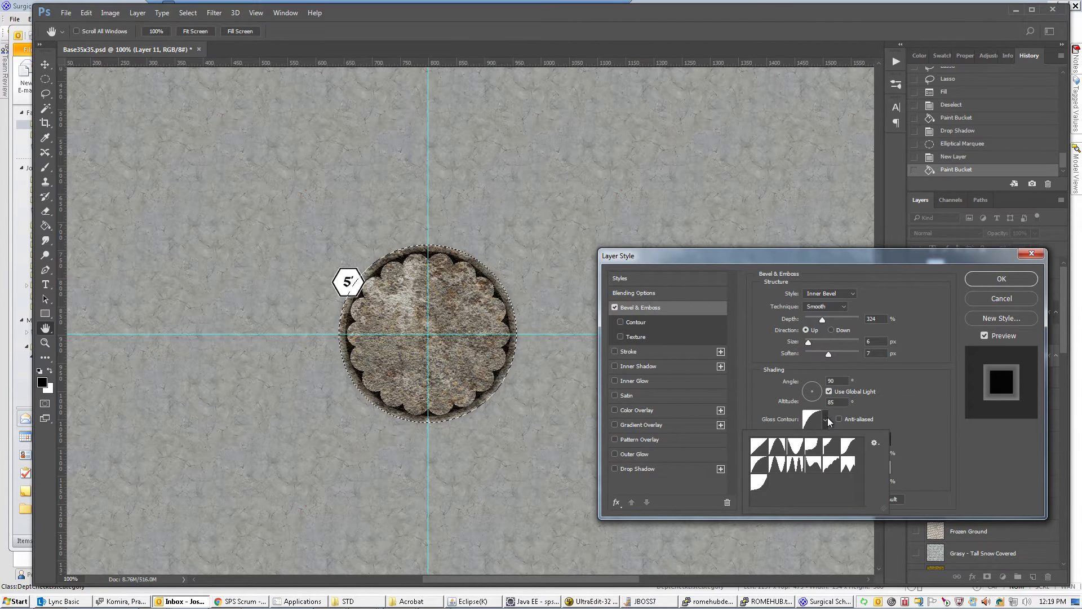
click(818, 448)
click(849, 448)
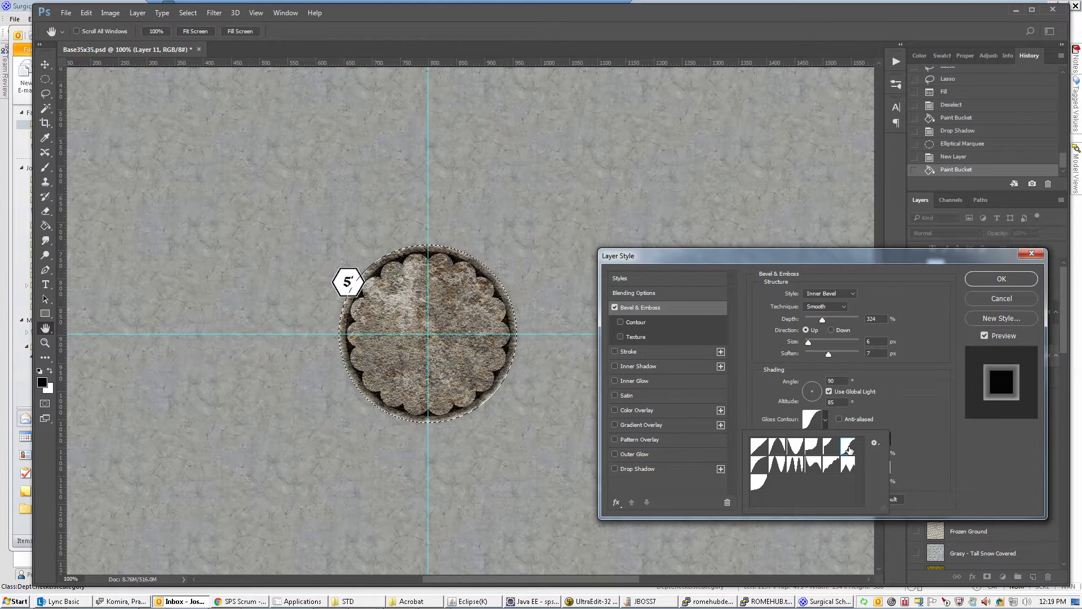
click(813, 448)
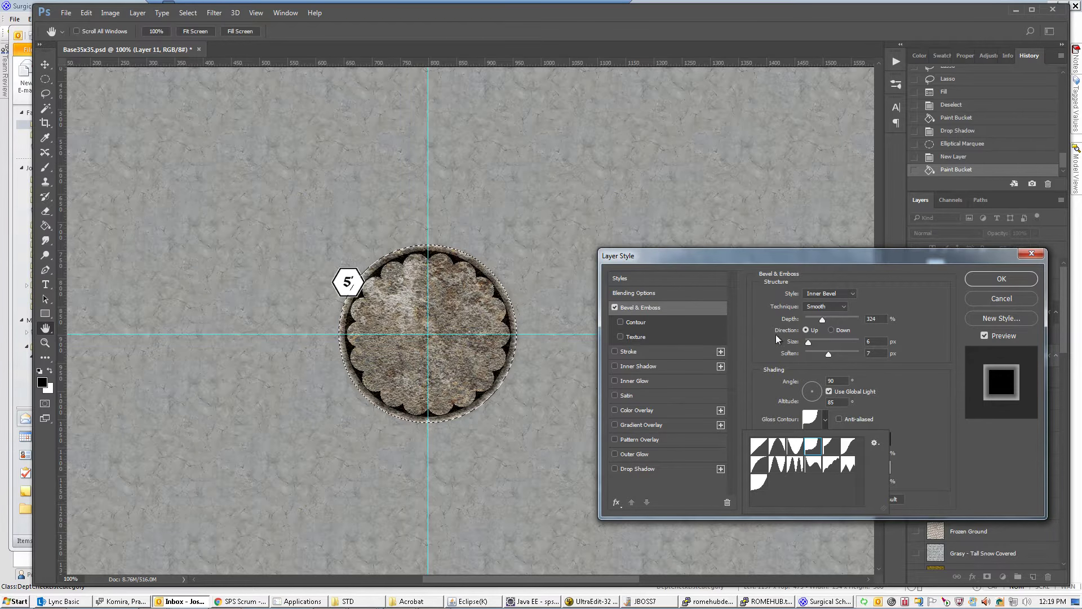
click(997, 288)
click(997, 285)
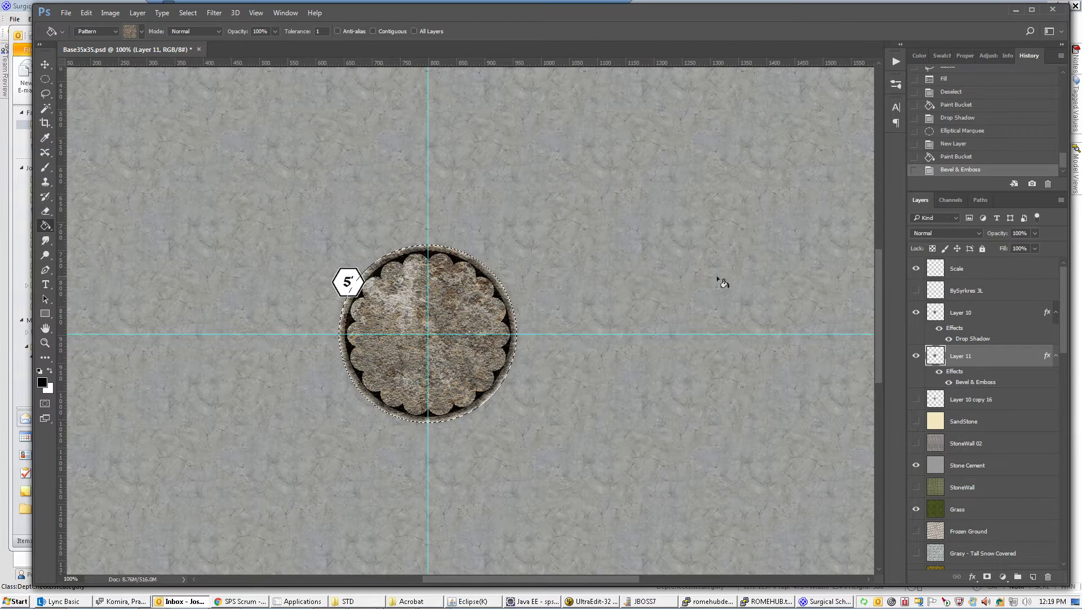
- Add a Drop Shadow with the existing settings to the round disc's layer and clear the selection
right_click(966, 358)
click(850, 83)
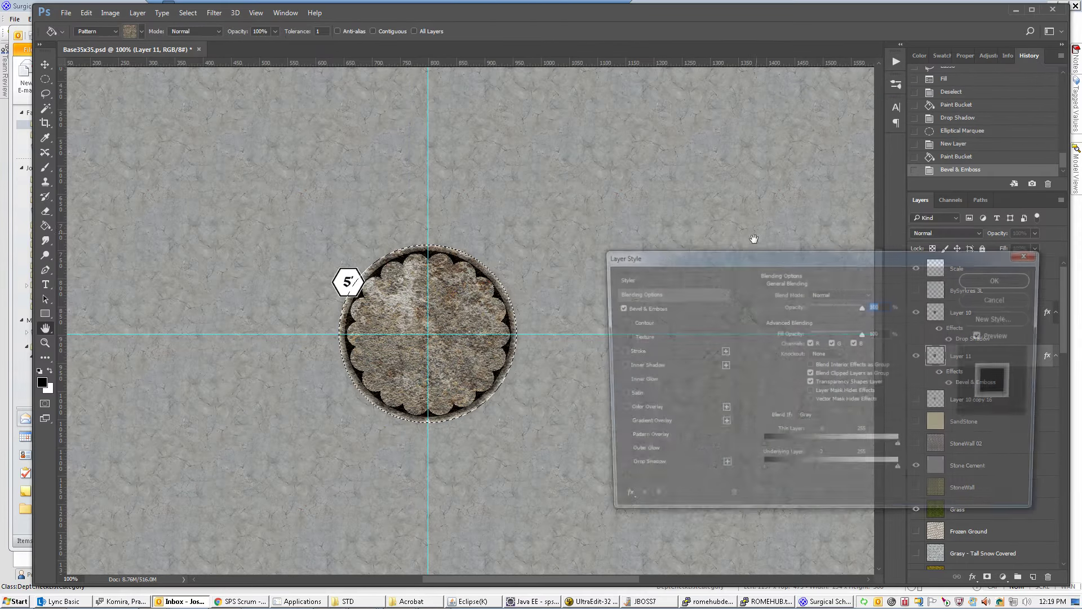
click(649, 471)
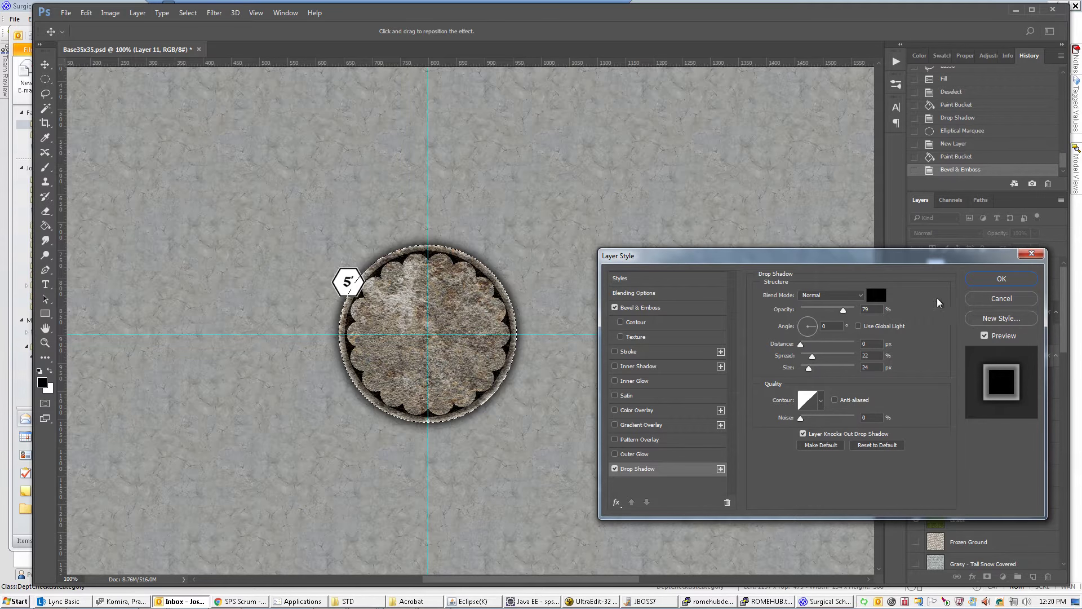
click(1003, 280)
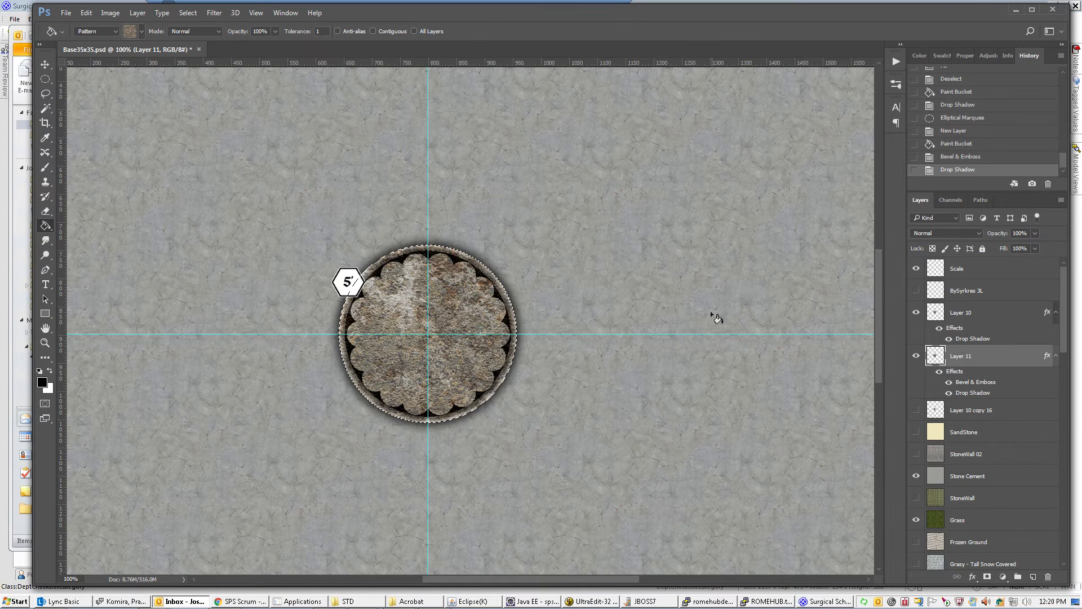
key(ctrl+d)
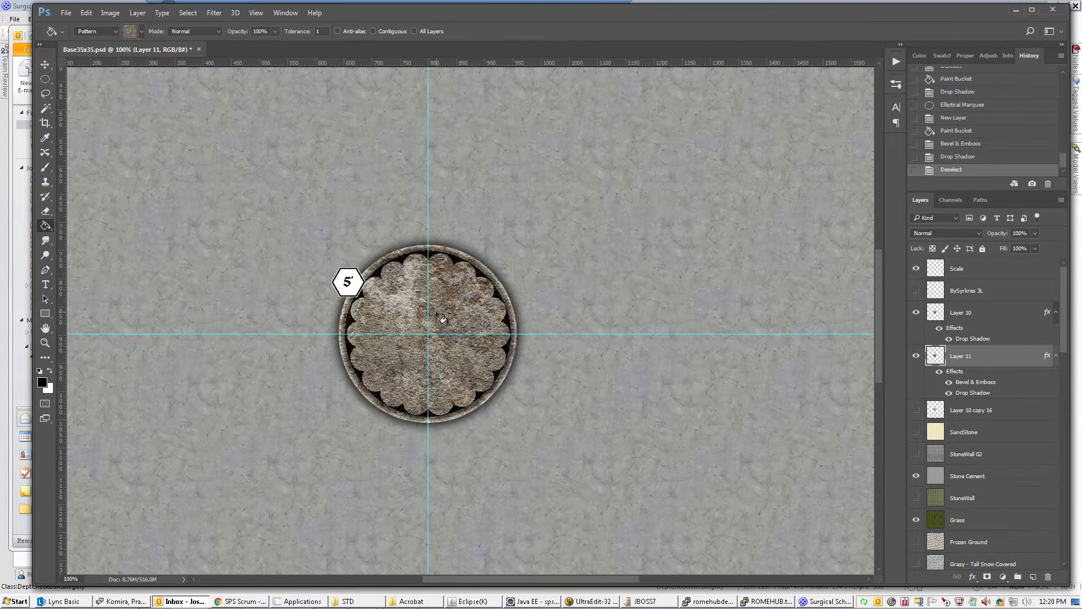
- Select a slightly larger circle around the guide intersection and fill it with the brown stone pattern on a new layer beneath the first disc
click(45, 79)
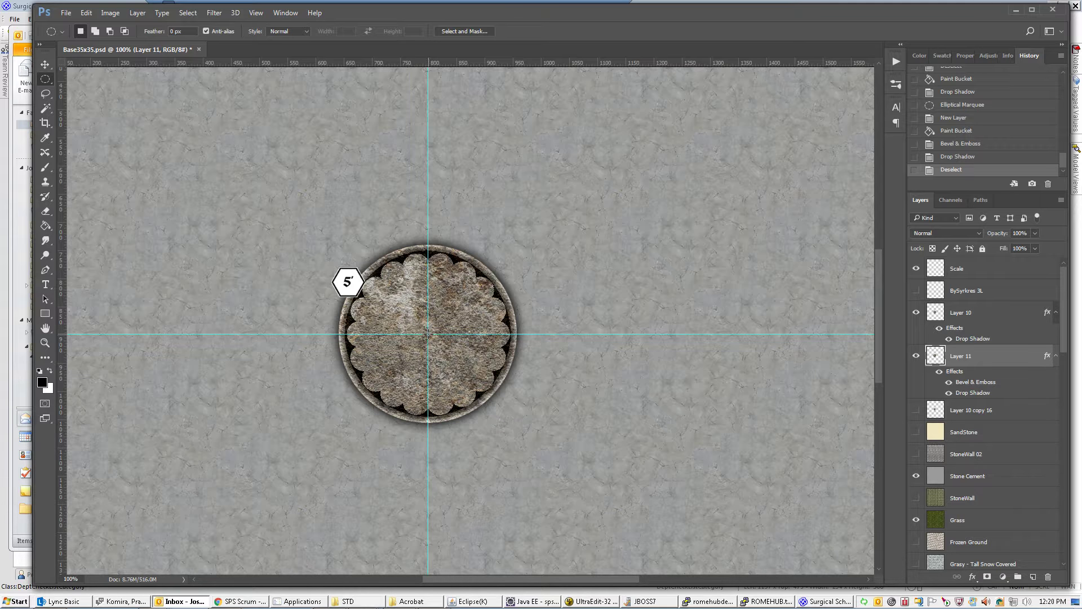
drag(428, 334, 528, 237)
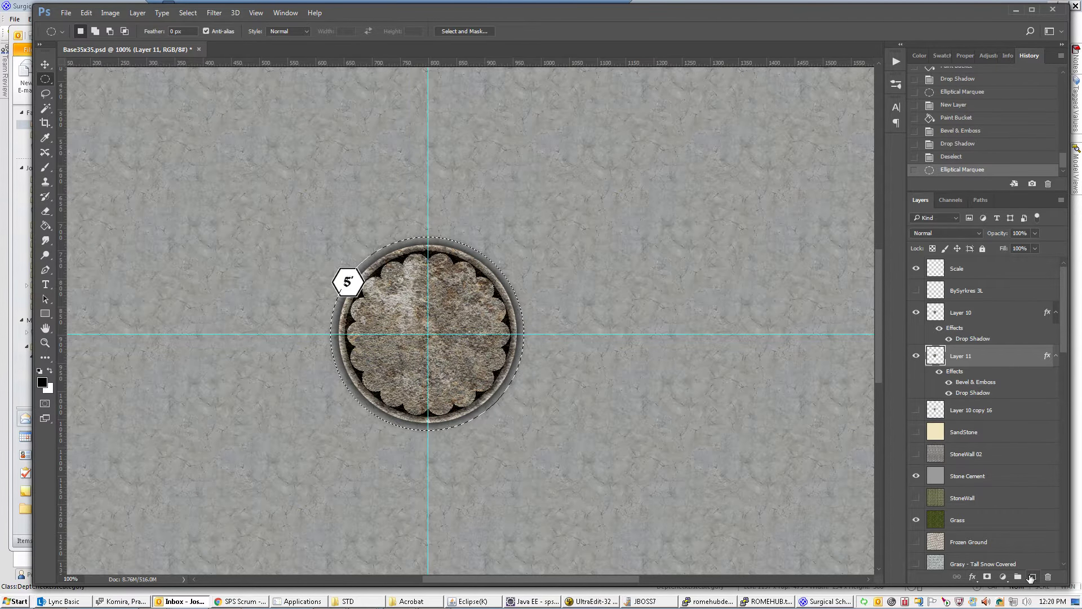
ctrl+click(1032, 578)
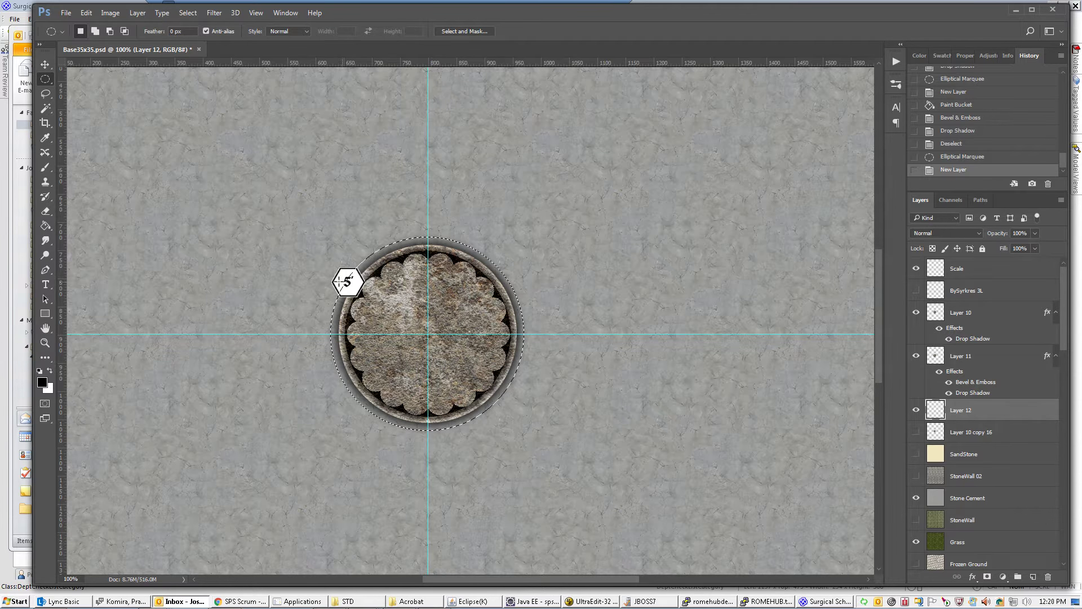
click(46, 225)
click(400, 250)
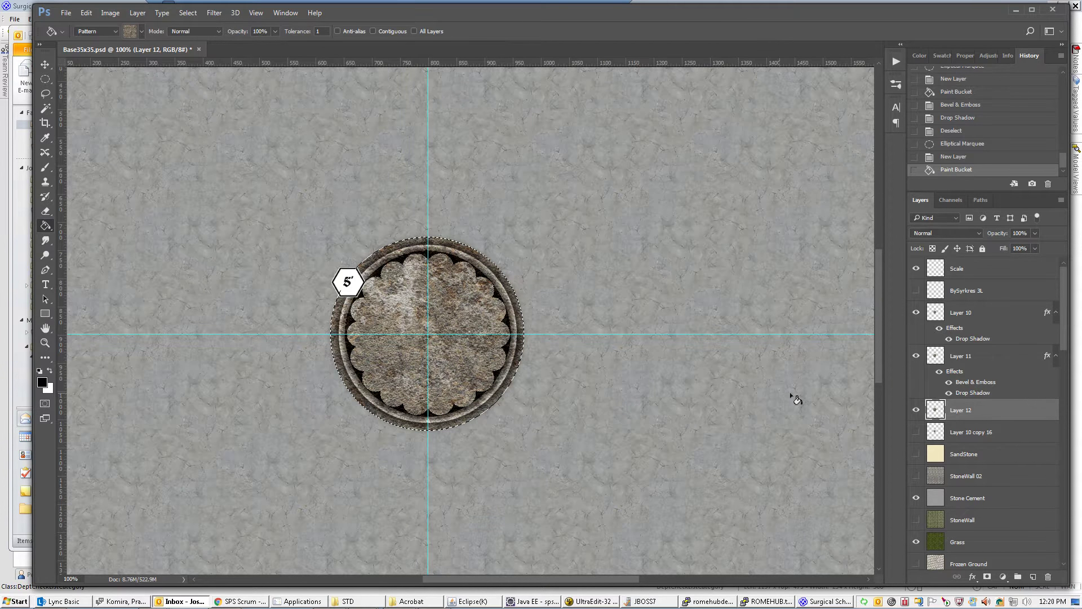
- Give the larger disc's layer a Drop Shadow and a Bevel & Emboss with the existing settings
right_click(965, 413)
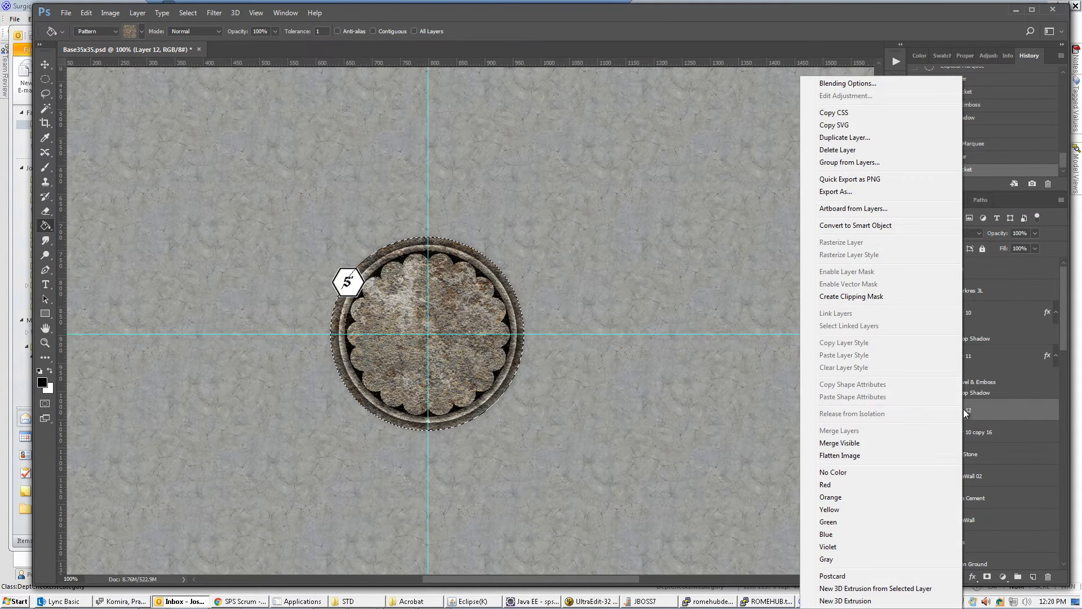
click(846, 83)
click(660, 469)
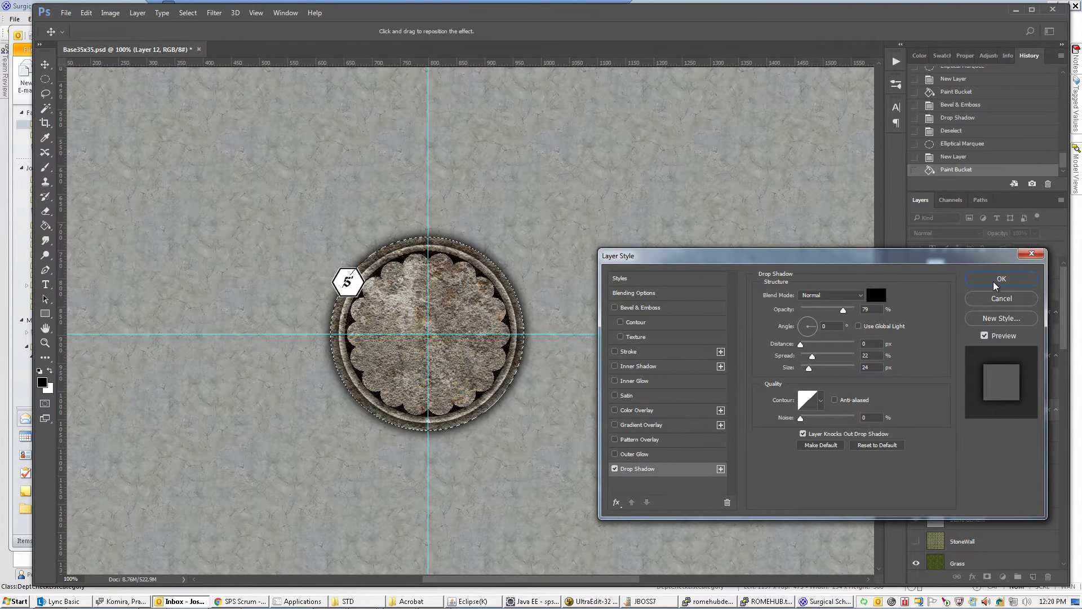
click(674, 312)
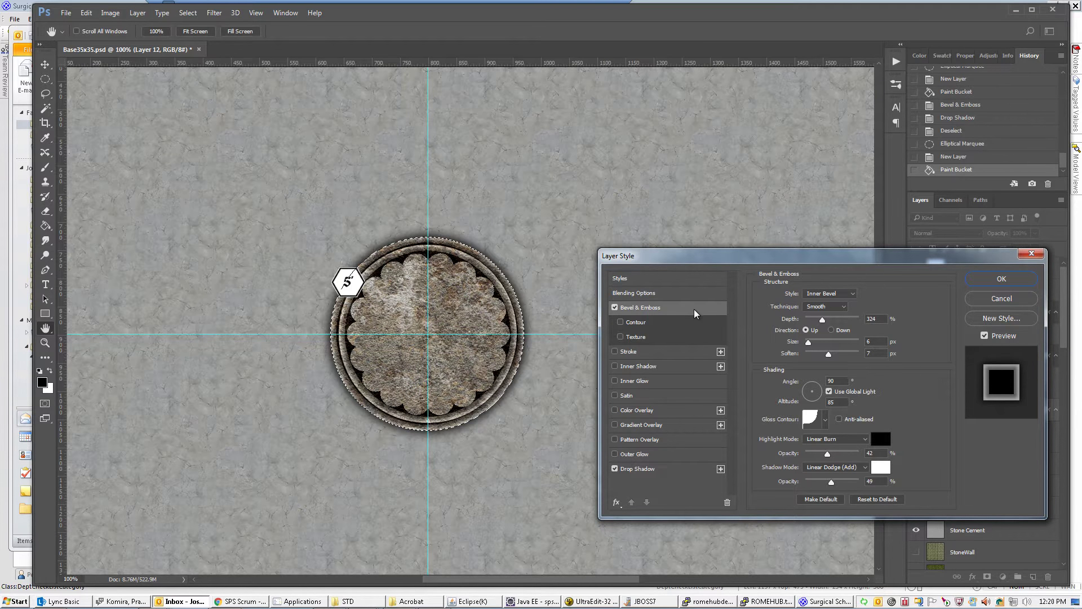
- Enable the larger disc's bevel Contour with its range reduced to roughly half, adjust the bevel size, apply the style and deselect
click(667, 326)
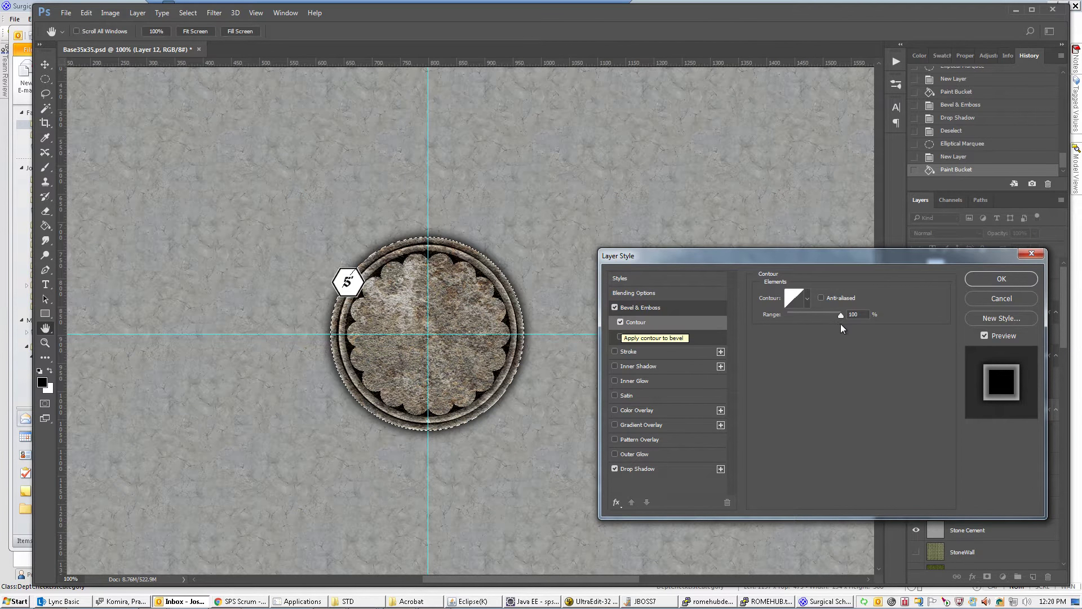
drag(840, 314, 818, 319)
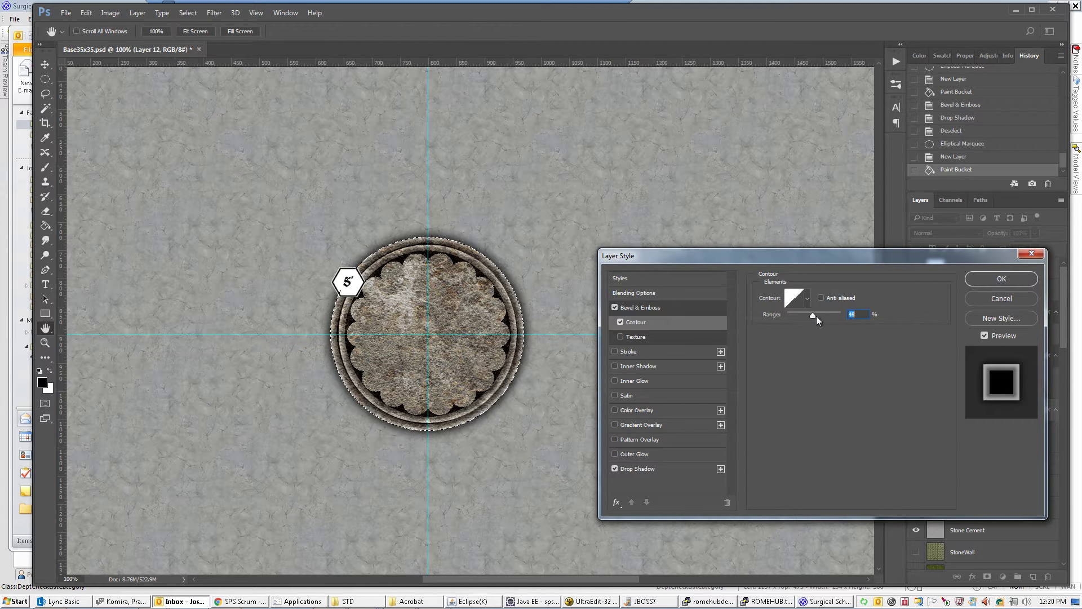
click(648, 308)
drag(809, 342, 827, 359)
click(982, 281)
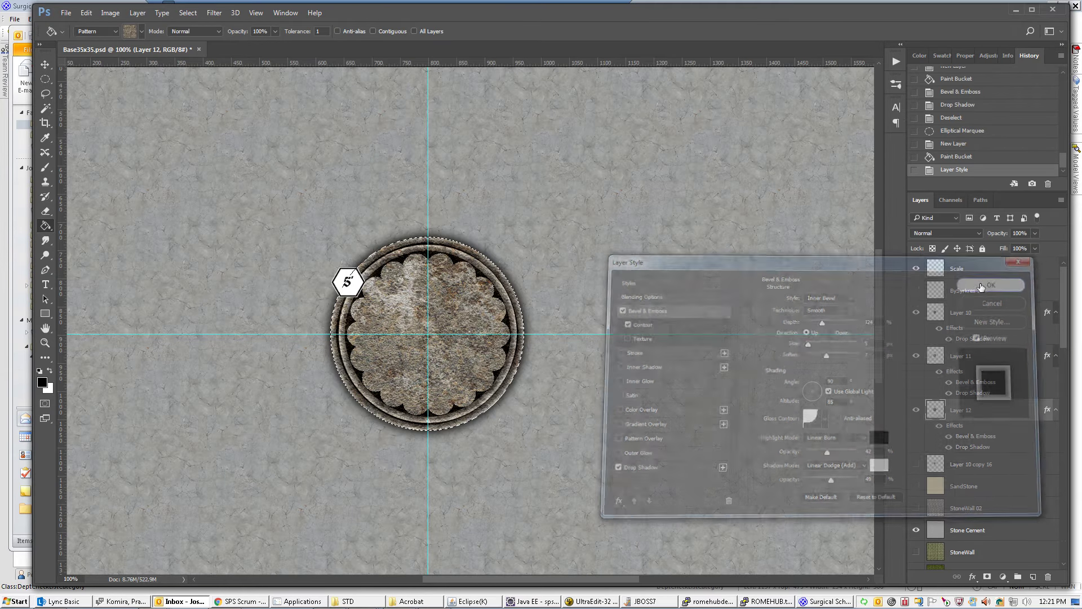
key(ctrl+d)
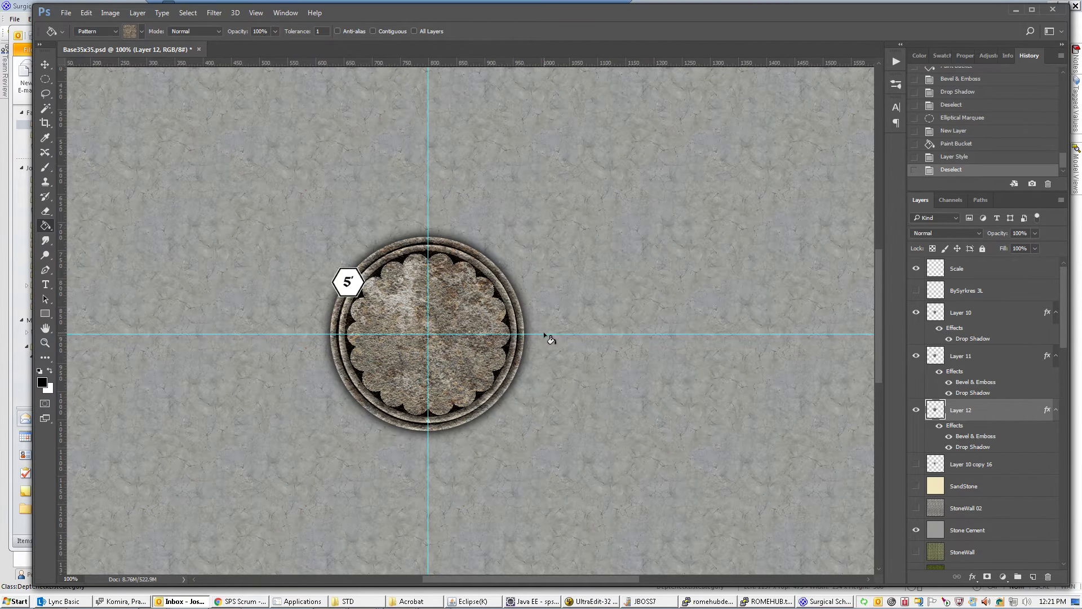
ctrl+click(546, 337)
key(ctrl+t)
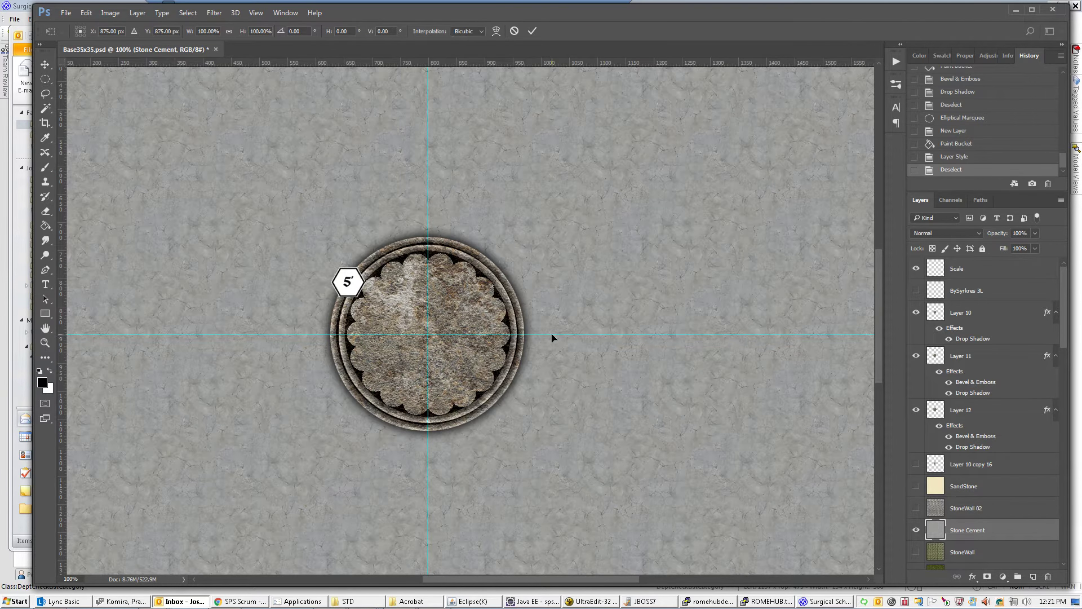
key(Escape)
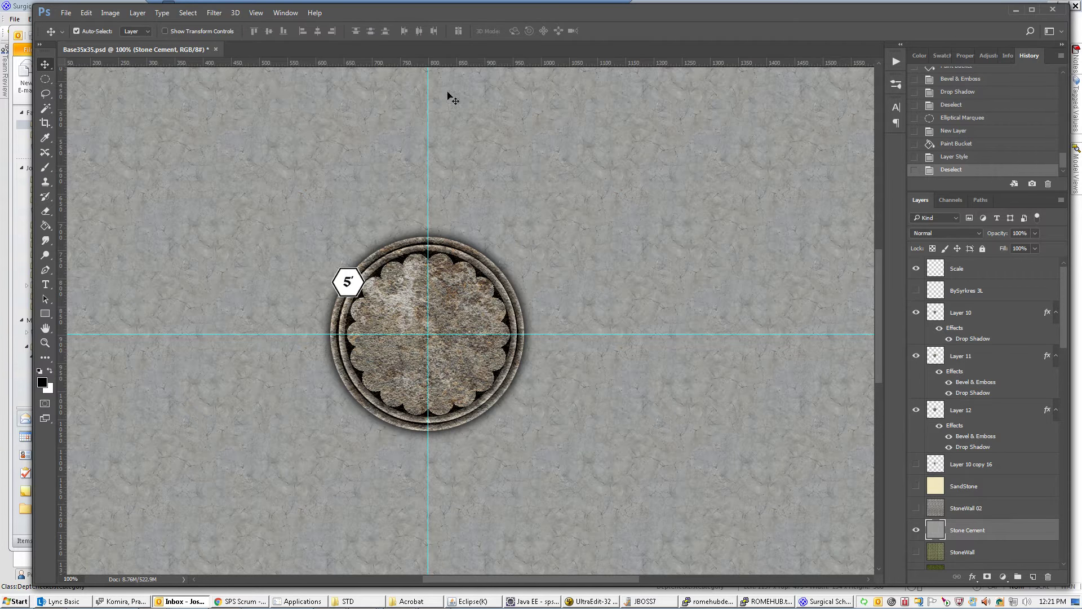
- Clear both guides off the stone structure and move the 5' scale marker up and away from its edge
drag(428, 93, 62, 121)
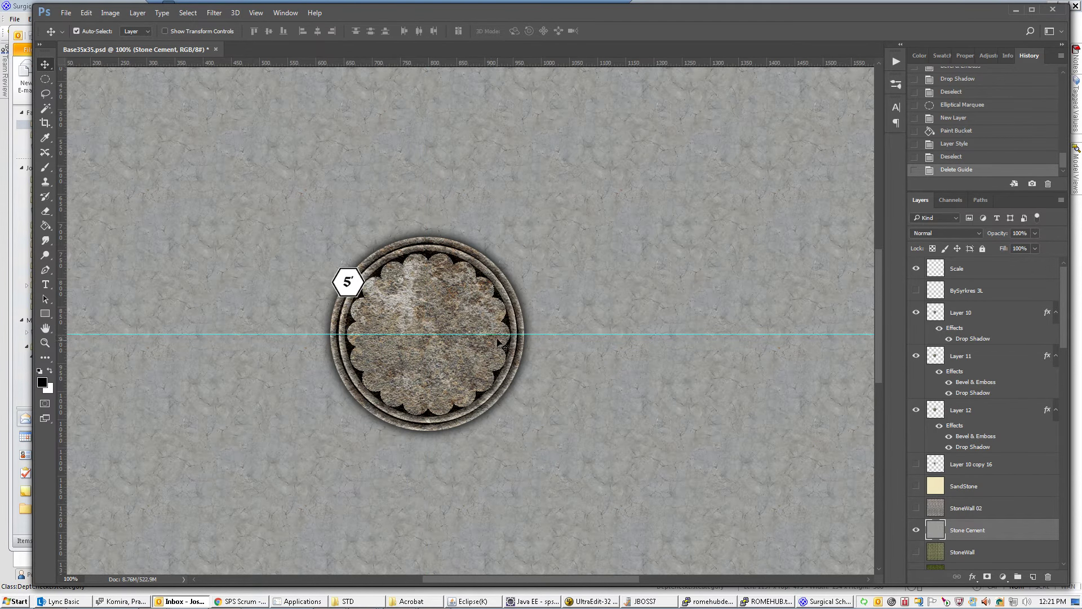
drag(498, 334, 499, 69)
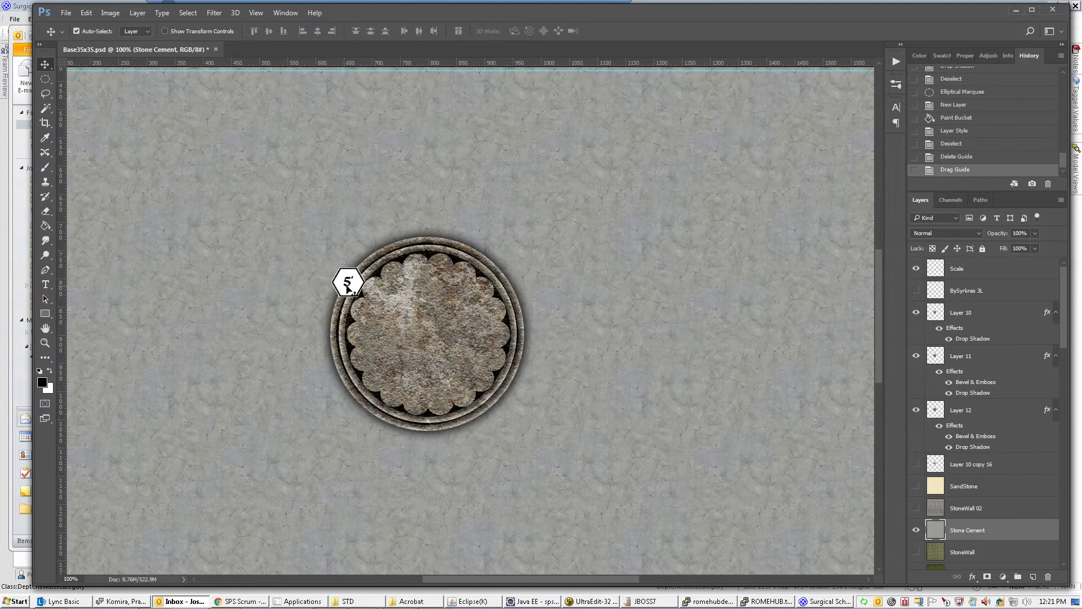
drag(345, 285, 304, 249)
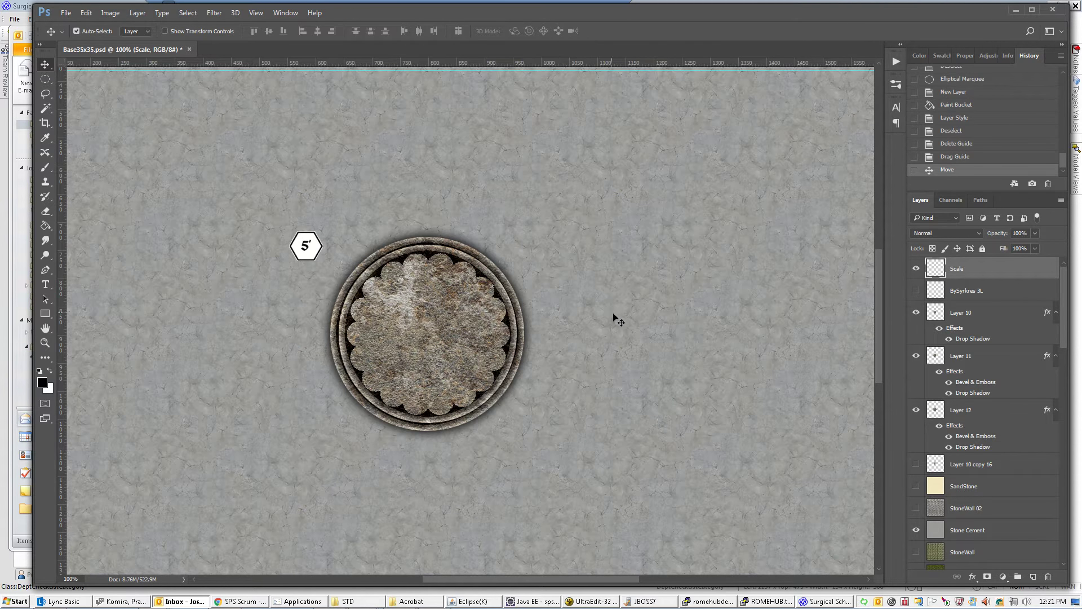
- Link the scalloped shape's layer and the two disc layers, and merge them into a single layer
click(955, 319)
shift+click(958, 415)
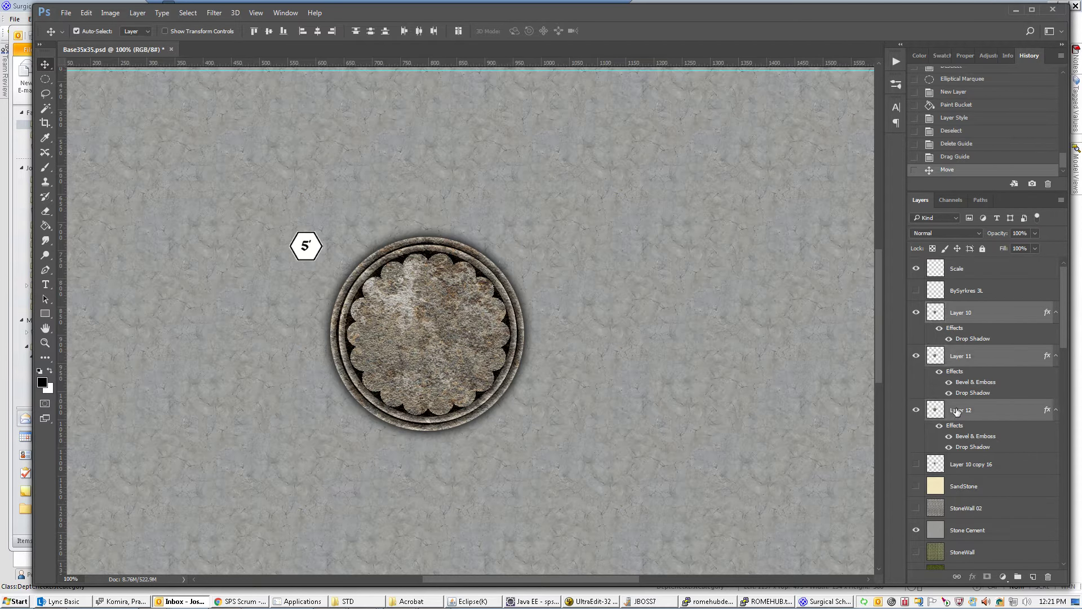
click(957, 577)
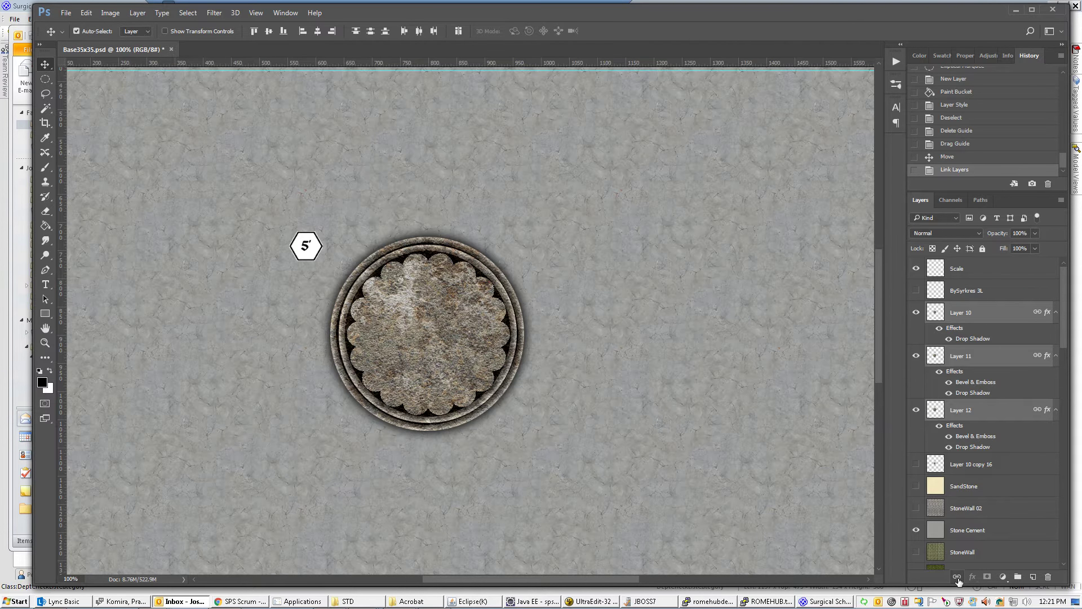
key(ctrl+e)
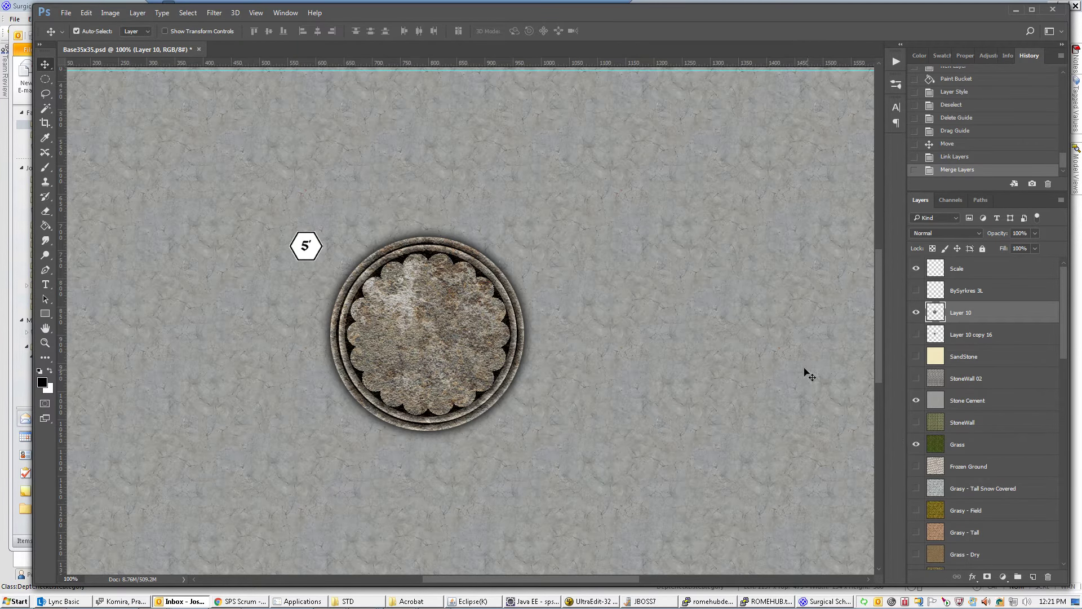
- Shift the merged stone structure slightly up and right, duplicate its layer, and undo the copy's sideways move
drag(443, 327, 678, 286)
key(ctrl+j)
key(Return)
drag(677, 289, 677, 290)
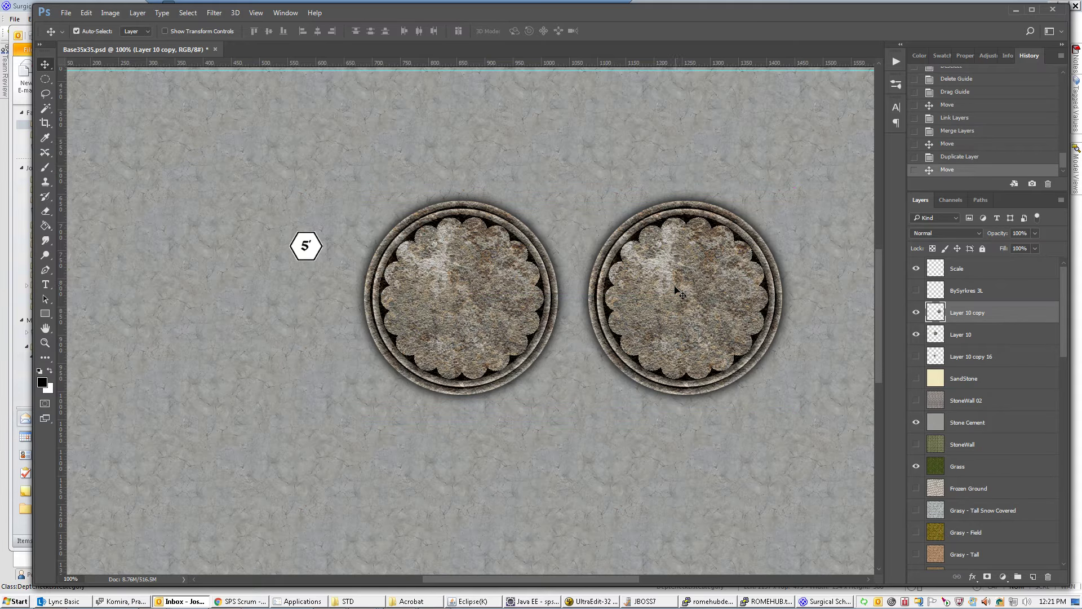
key(ctrl+z)
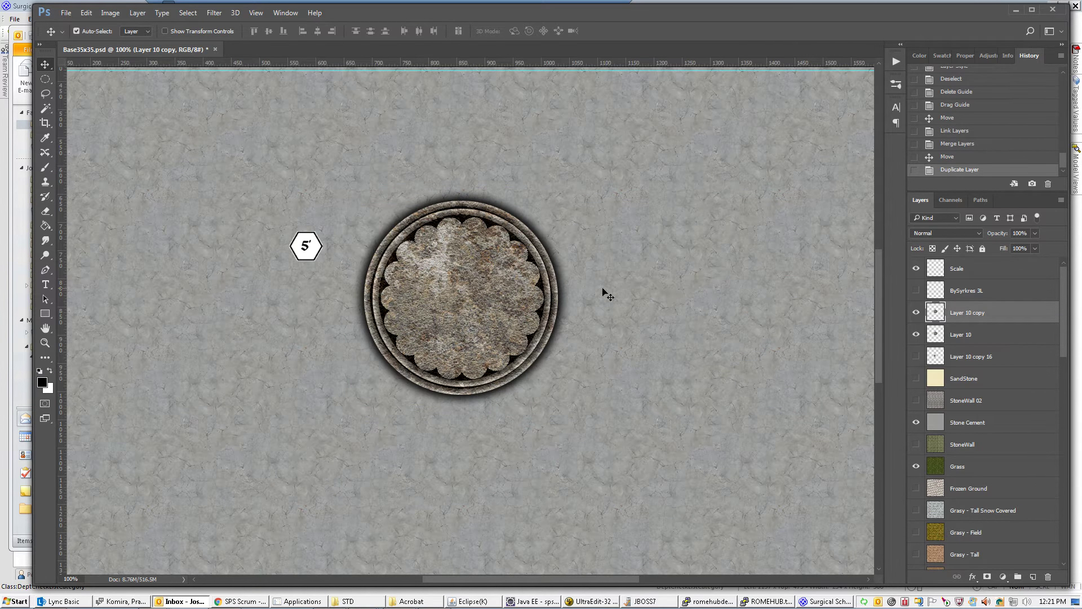
- Scale the duplicate down to less than half size, place it on open floor, and move the large structure up and right
key(ctrl+t)
drag(573, 410, 431, 283)
key(Return)
drag(400, 240, 339, 353)
drag(485, 244, 567, 90)
drag(328, 361, 534, 360)
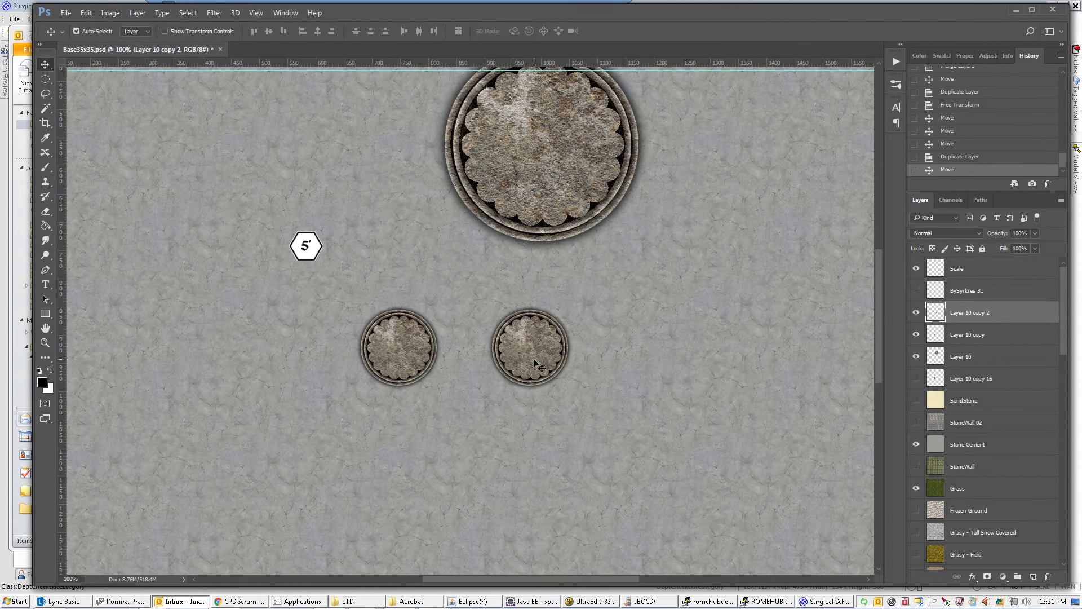
key(ctrl+z)
drag(418, 356, 466, 364)
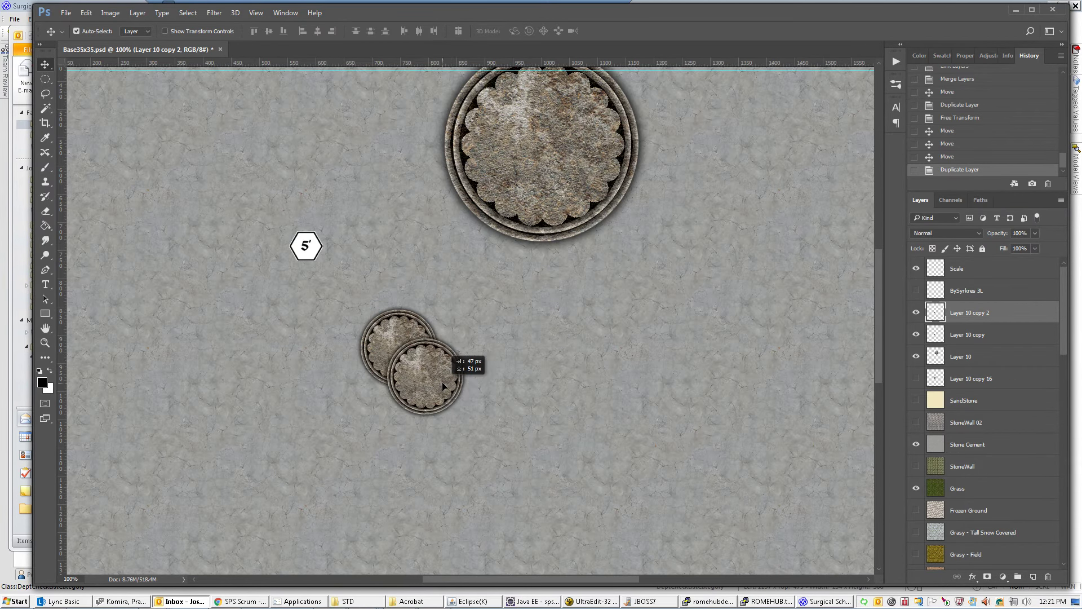
key(Delete)
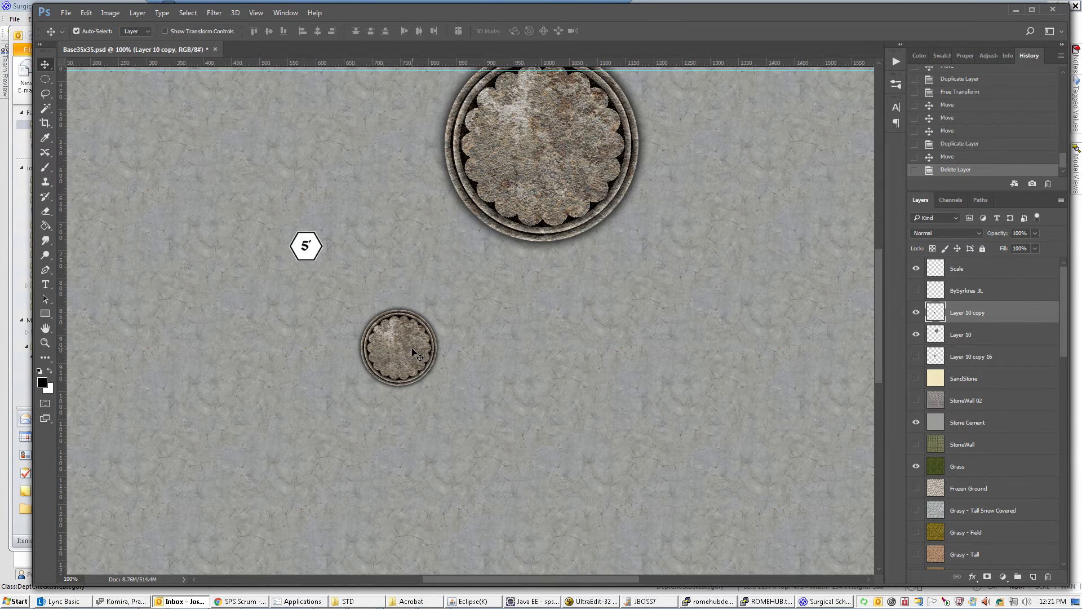
- Free Transform a copy of the small disc about 216 px to the right, and repeat the duplicating transform four times to form a row
key(ctrl+t)
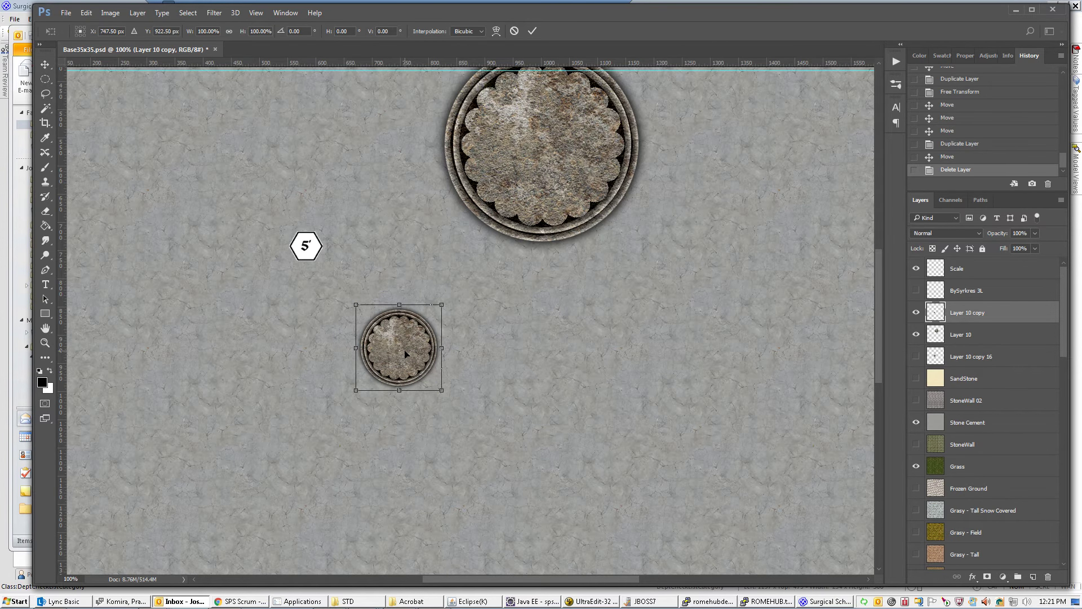
drag(410, 353, 532, 354)
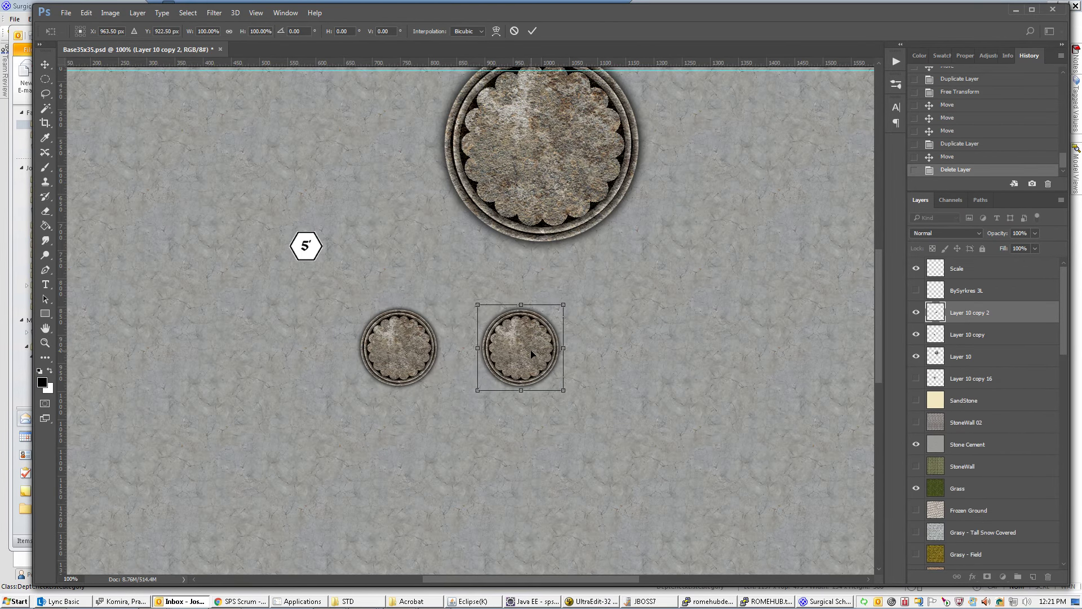
key(Return)
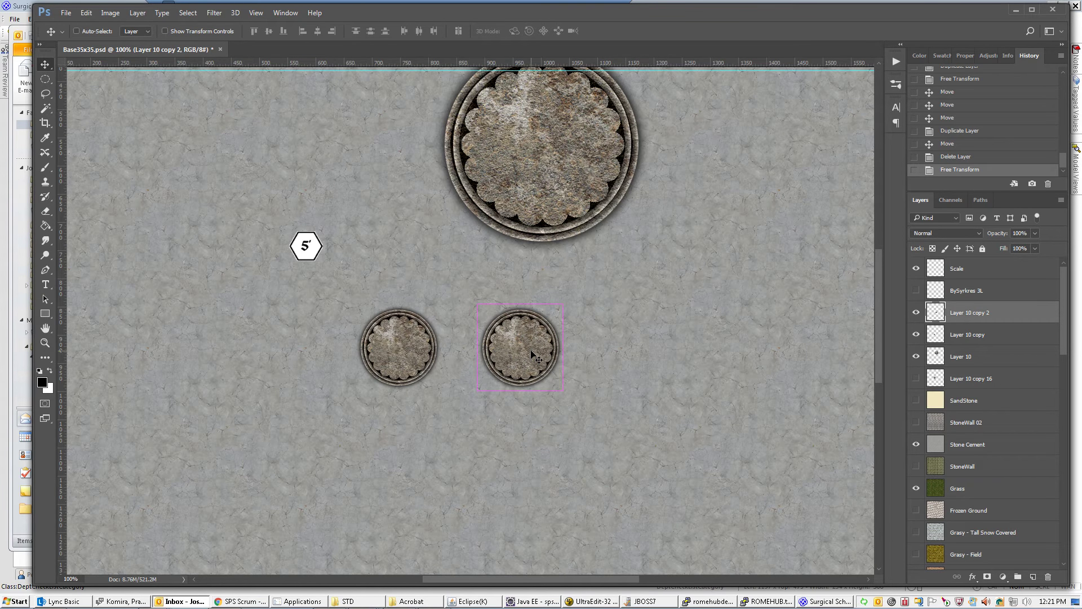
key(ctrl+shift+alt+t)
key(ctrl+shift+alt+t)
key(ctrl+shift+alt+t)
key(ctrl+shift+alt+t)
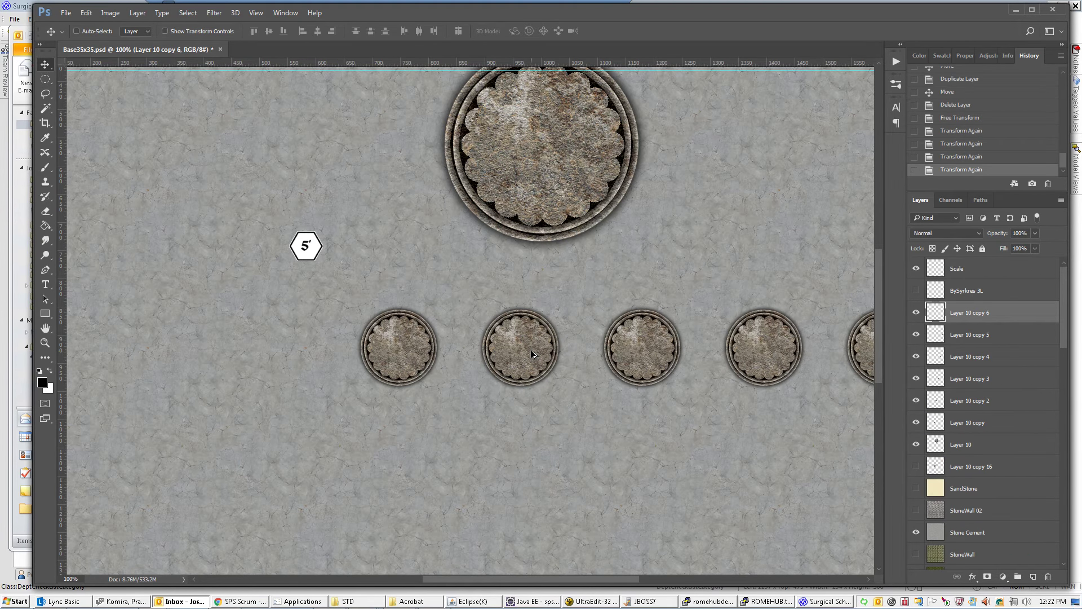
- Select the five visible small discs, duplicate their layers, and move the copies straight down to form a second row
drag(542, 579, 570, 579)
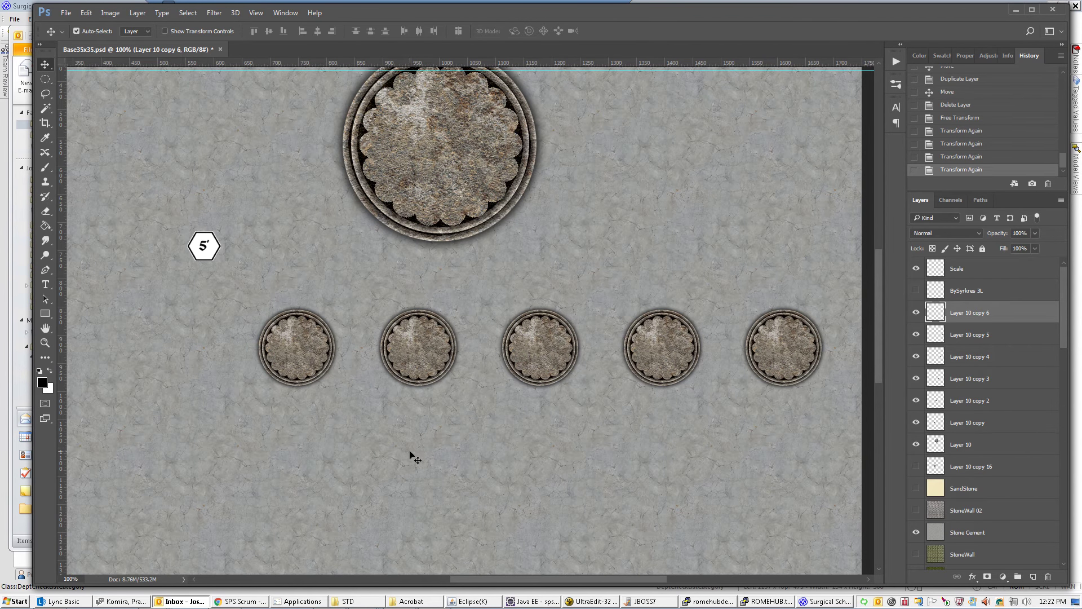
click(289, 342)
shift+click(458, 344)
shift+click(556, 364)
shift+click(659, 359)
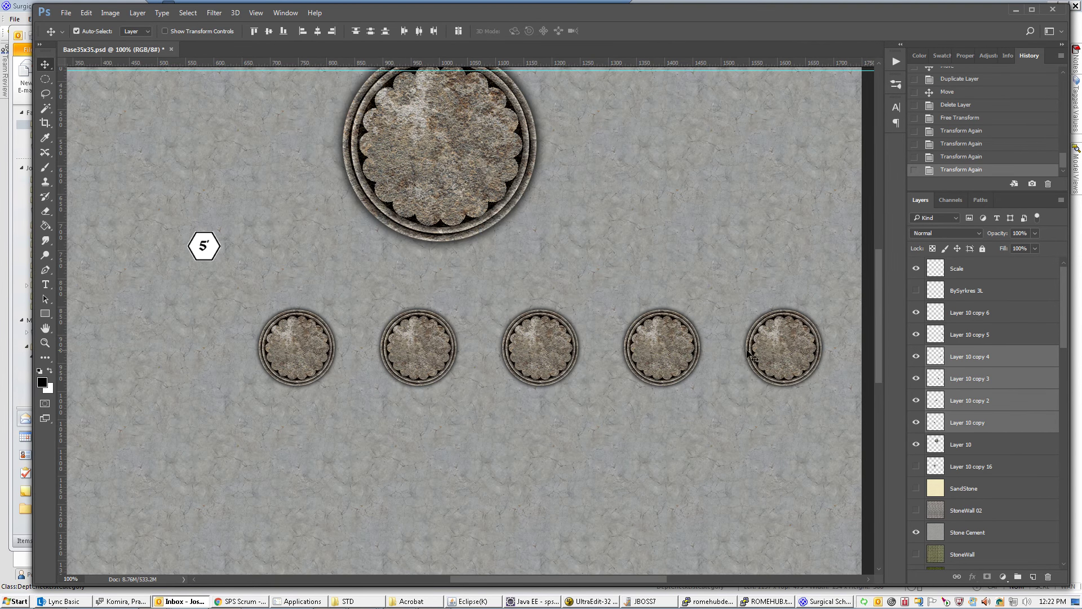
shift+click(789, 354)
key(ctrl+j)
key(Return)
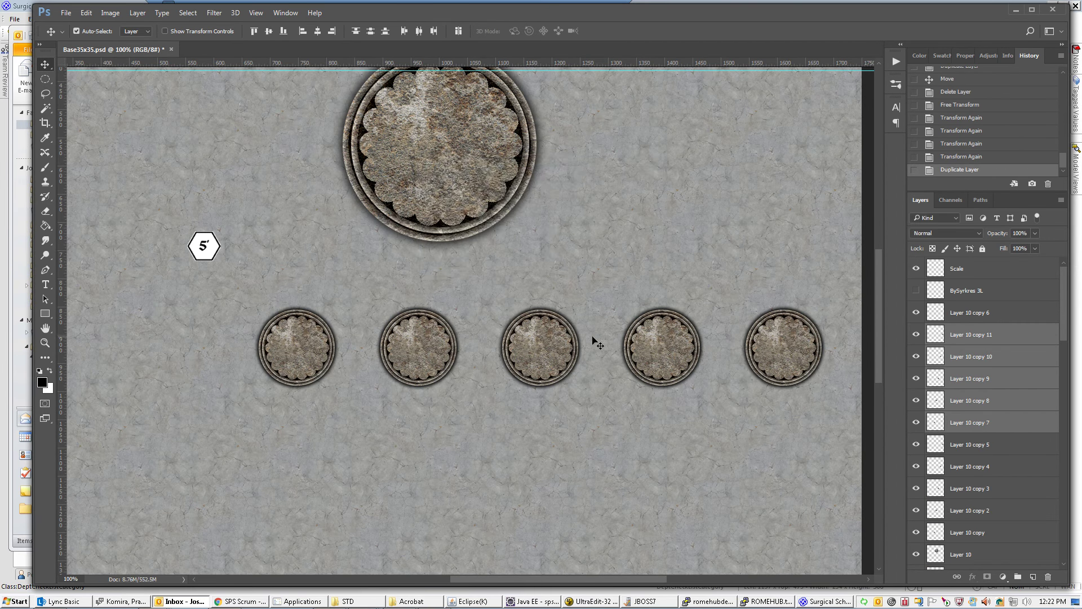
drag(553, 337, 551, 508)
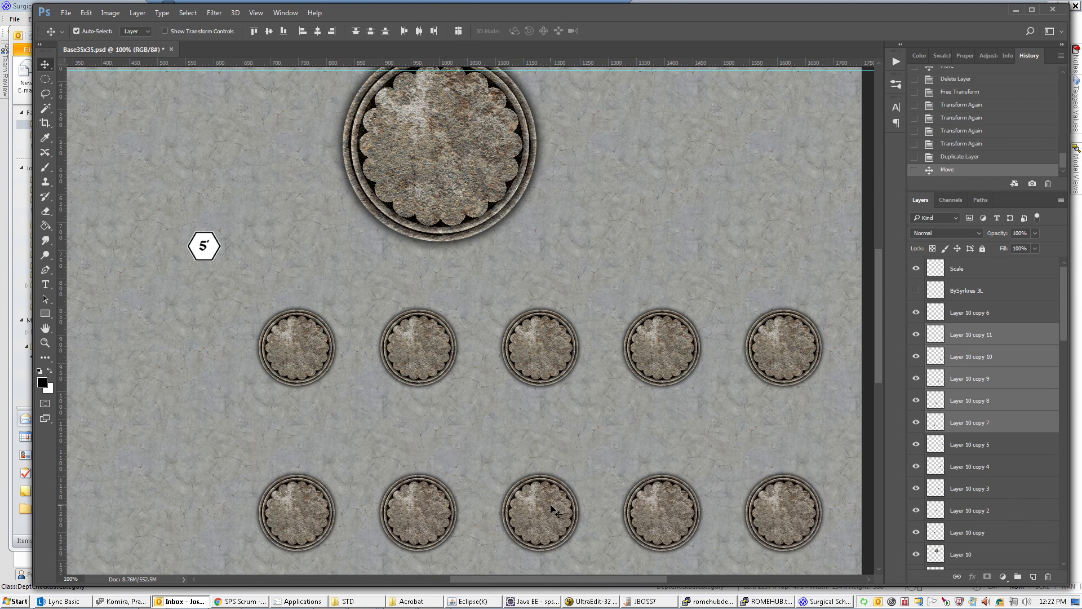